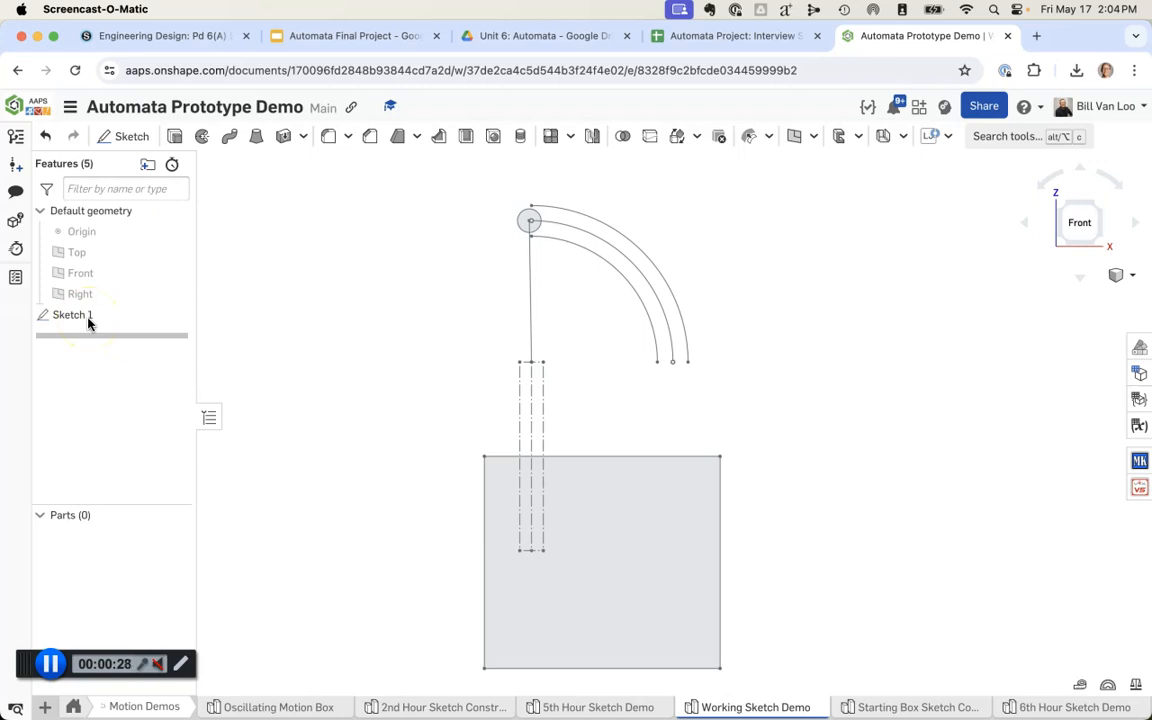
Step: Edit Sketch 1 in the Working Sketch Demo and move the small circle so its connecting line stands vertical above the dashed rod
{"action": "double_click", "coordinate": [88, 318]}
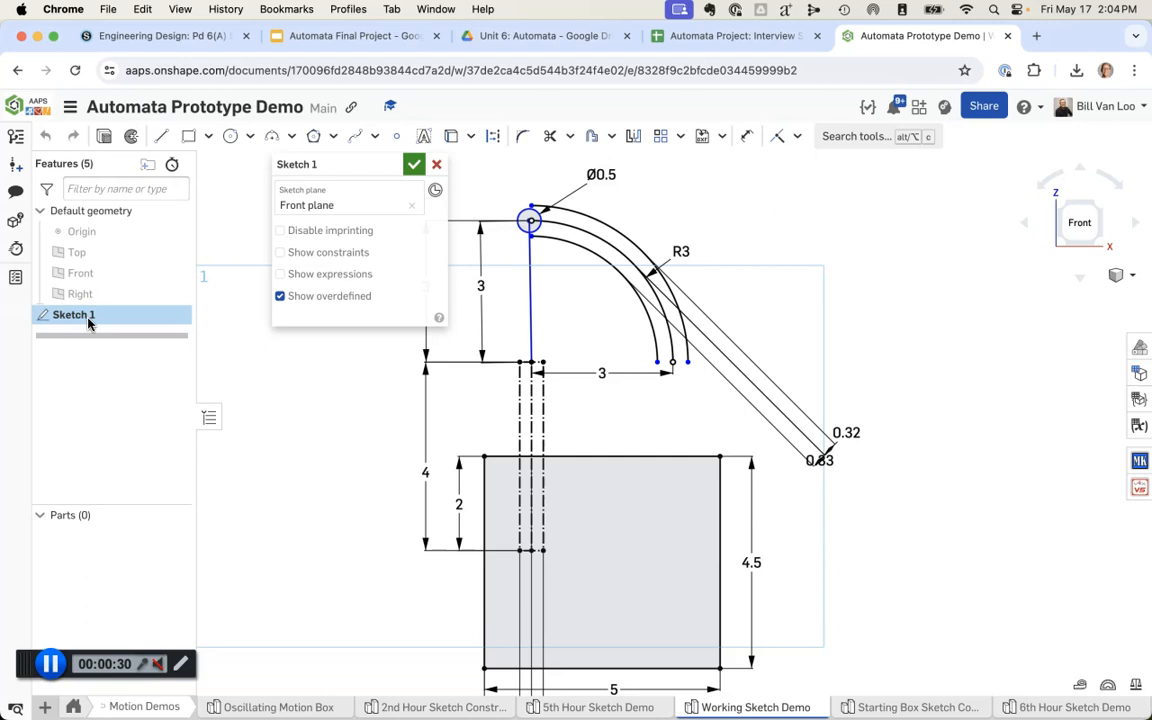
{"action": "middle_click_drag", "start_coordinate": [861, 257], "coordinate": [925, 248]}
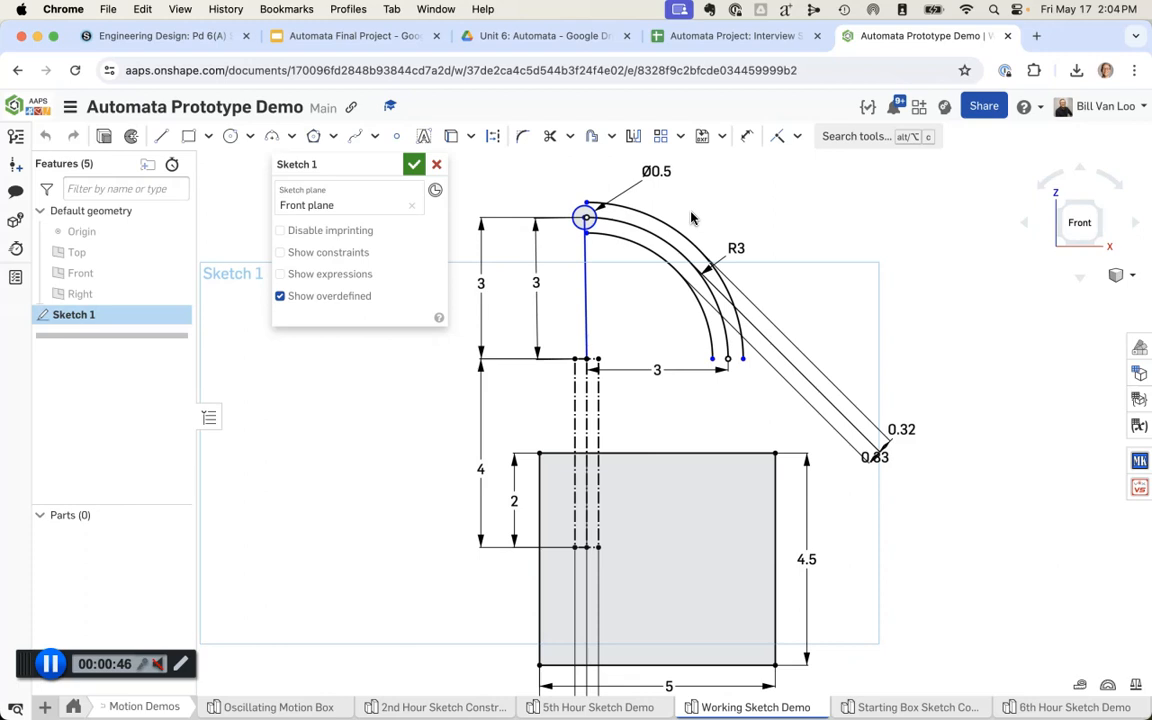
{"action": "scroll", "coordinate": [588, 216], "scroll_direction": "up", "scroll_amount": 3}
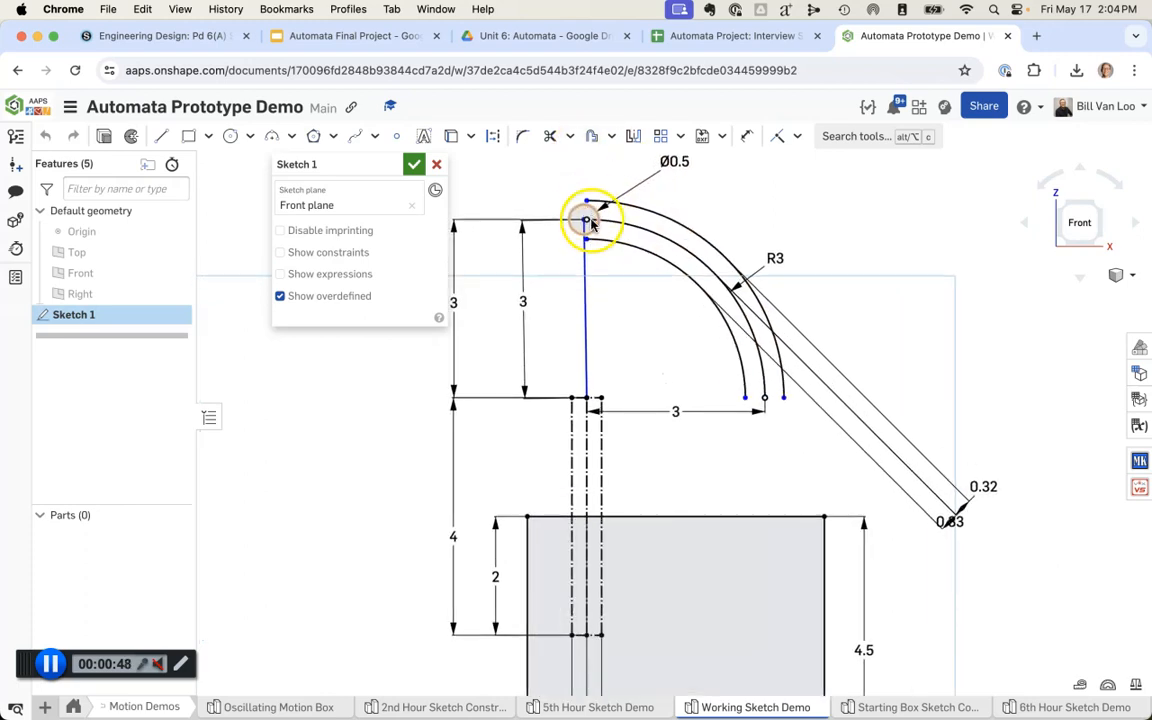
{"action": "left_click", "coordinate": [589, 224]}
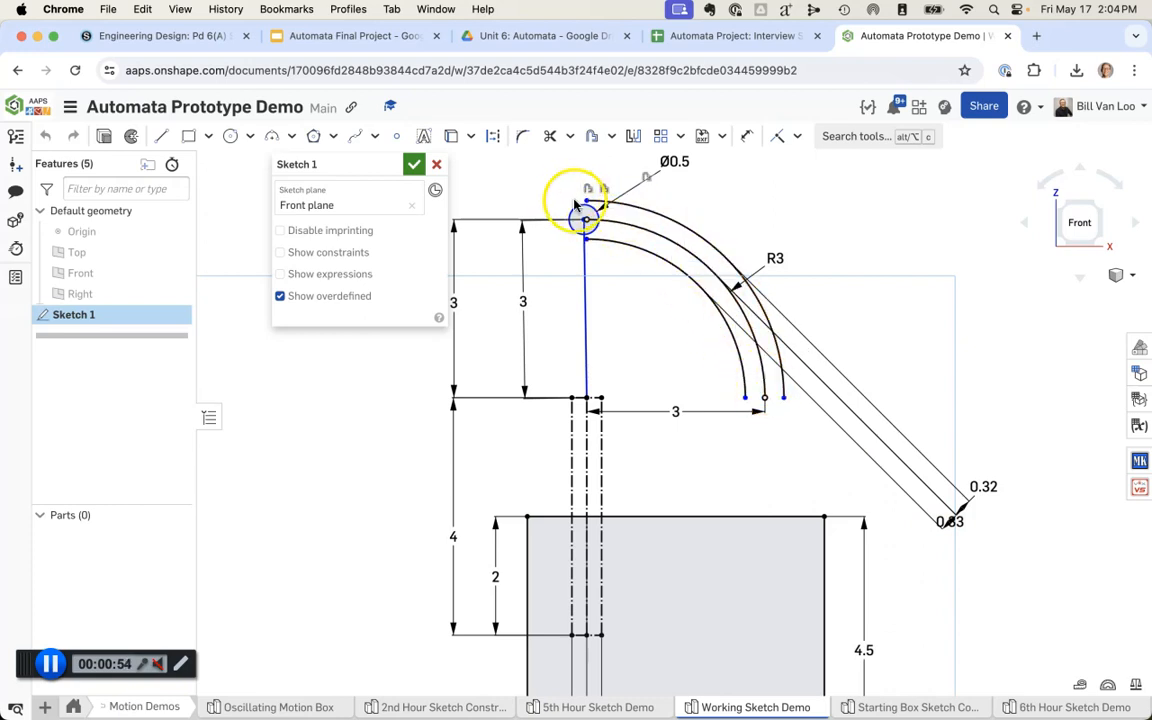
{"action": "mouse_move", "coordinate": [595, 217]}
{"action": "left_mouse_down"}
{"action": "mouse_move", "coordinate": [689, 258]}
{"action": "mouse_move", "coordinate": [731, 305]}
{"action": "mouse_move", "coordinate": [760, 383]}
{"action": "mouse_move", "coordinate": [735, 320]}
{"action": "mouse_move", "coordinate": [645, 236]}
{"action": "mouse_move", "coordinate": [603, 238]}
{"action": "mouse_move", "coordinate": [590, 225]}
{"action": "mouse_move", "coordinate": [653, 246]}
{"action": "mouse_move", "coordinate": [748, 332]}
{"action": "mouse_move", "coordinate": [761, 393]}
{"action": "mouse_move", "coordinate": [755, 330]}
{"action": "mouse_move", "coordinate": [600, 216]}
{"action": "mouse_move", "coordinate": [758, 339]}
{"action": "mouse_move", "coordinate": [766, 391]}
{"action": "mouse_move", "coordinate": [690, 255]}
{"action": "mouse_move", "coordinate": [600, 226]}
{"action": "left_mouse_up"}
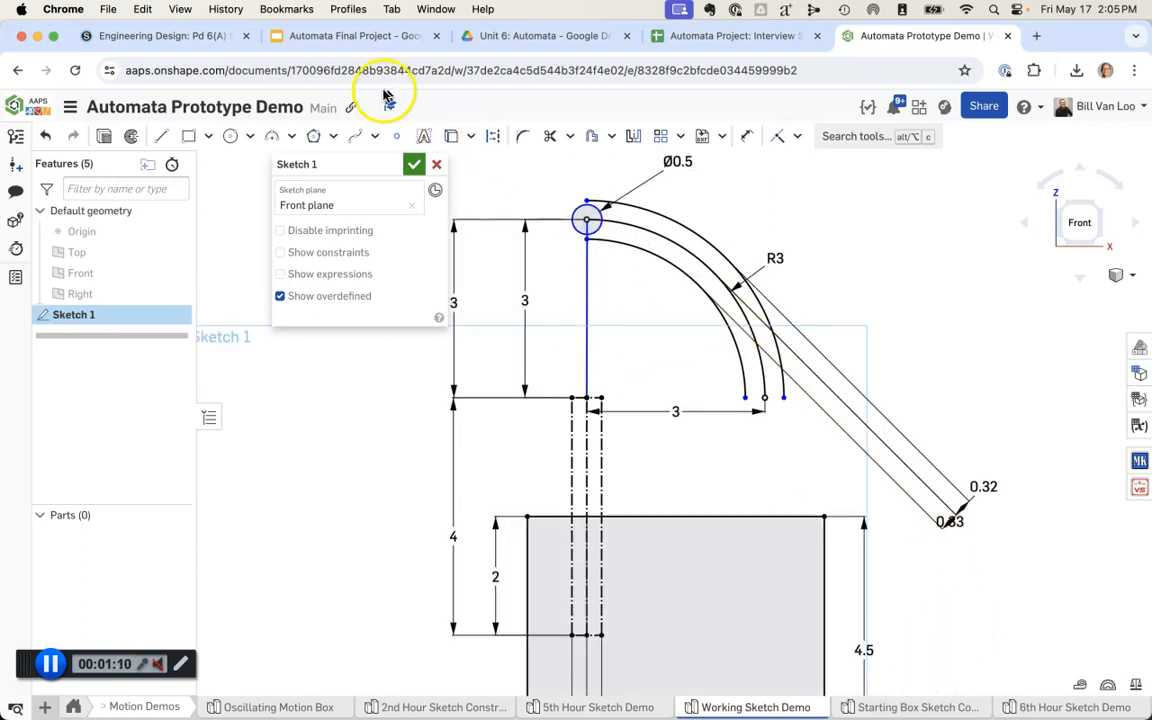
{"action": "left_click", "coordinate": [409, 165]}
Step: Examine the box and dashed rod dimensions of Sketch 1 in the Starting Box Sketch part studio
{"action": "left_click", "coordinate": [915, 707]}
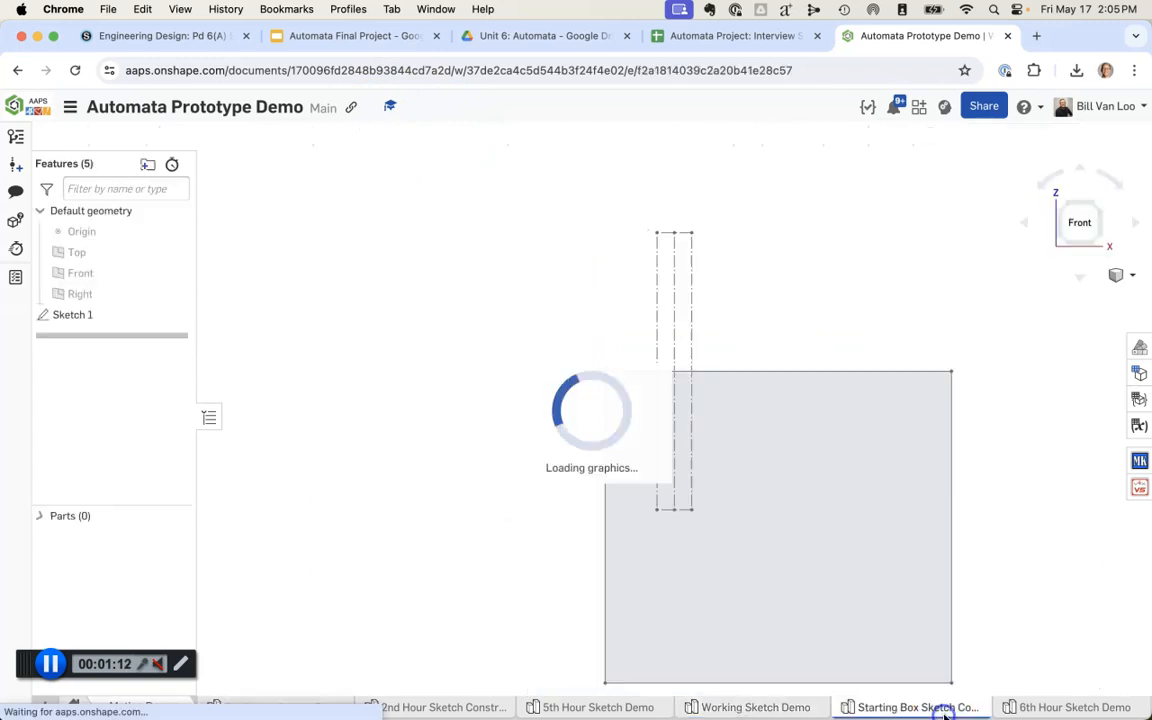
{"action": "scroll", "coordinate": [1064, 461], "scroll_direction": "up", "scroll_amount": 1}
{"action": "mouse_move", "coordinate": [1064, 461]}
{"action": "middle_mouse_down"}
{"action": "mouse_move", "coordinate": [1010, 432]}
{"action": "mouse_move", "coordinate": [964, 431]}
{"action": "middle_mouse_up"}
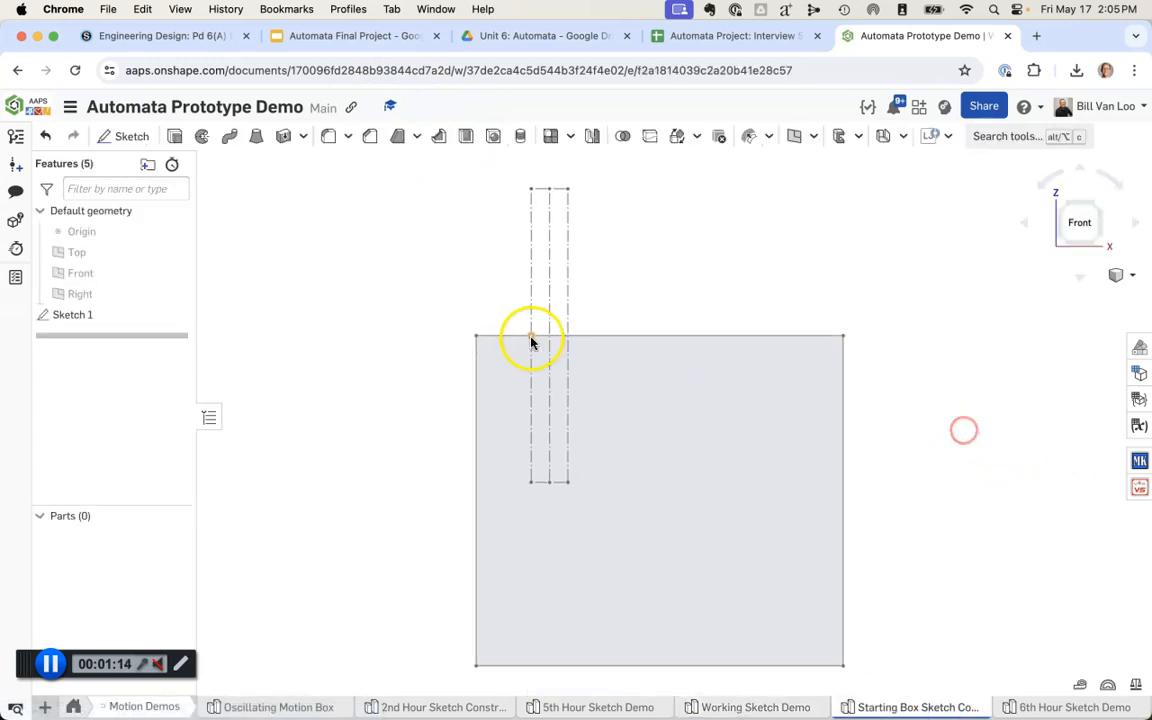
{"action": "double_click", "coordinate": [82, 316]}
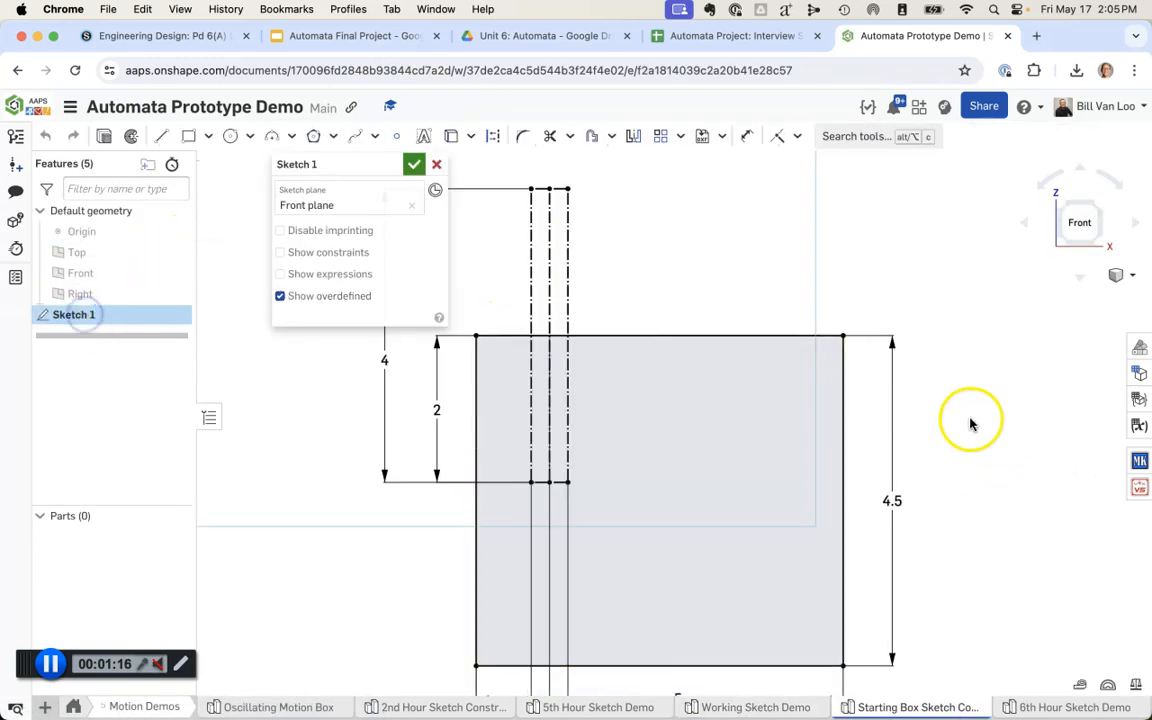
{"action": "scroll", "coordinate": [991, 428], "scroll_direction": "down", "scroll_amount": 2}
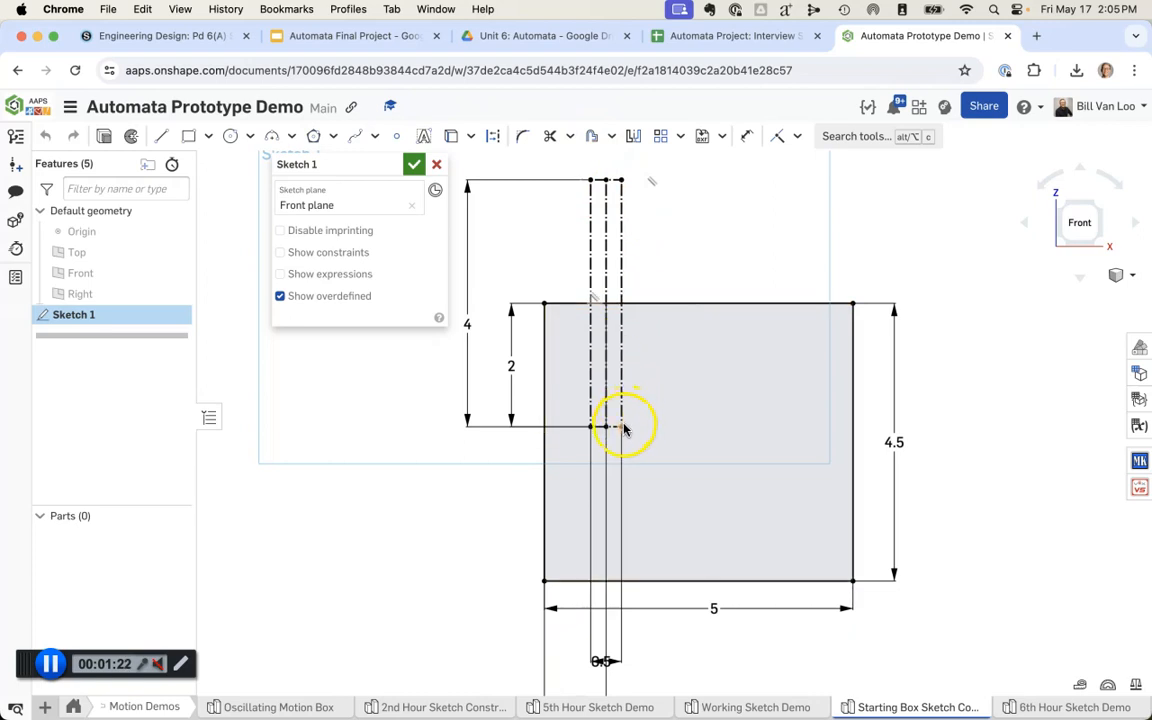
{"action": "left_click", "coordinate": [413, 164]}
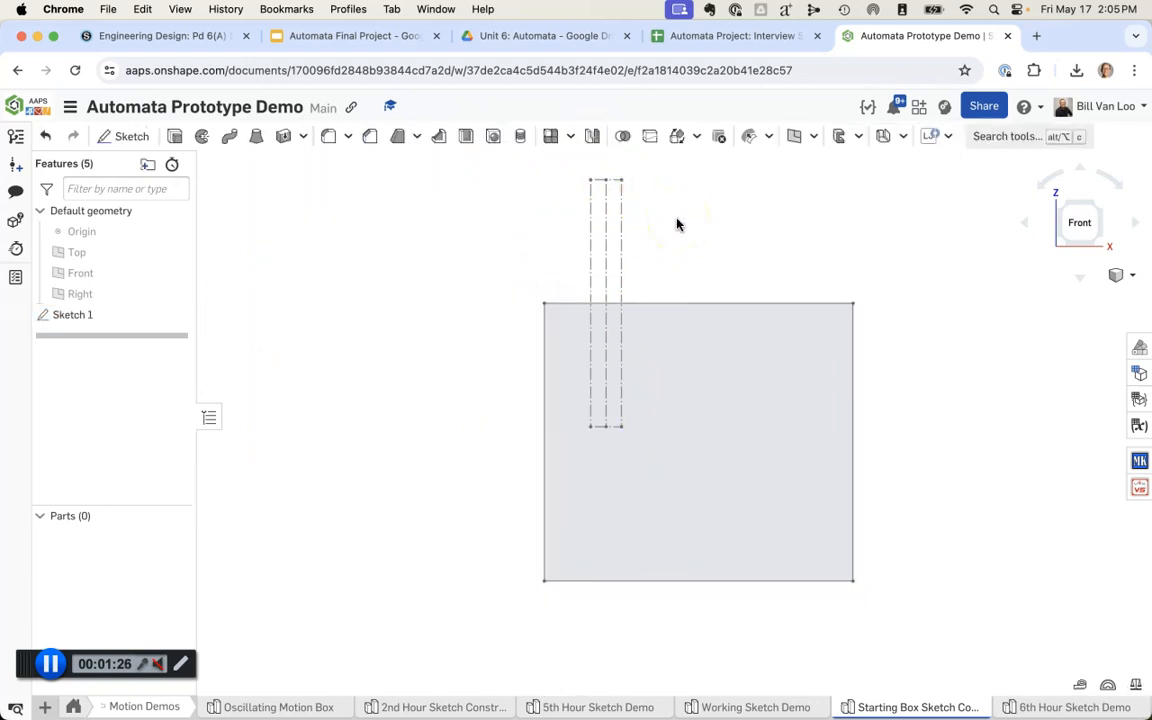
Step: Open Sketch 1 of the 6th Hour Sketch Demo for editing
{"action": "left_click", "coordinate": [1075, 707]}
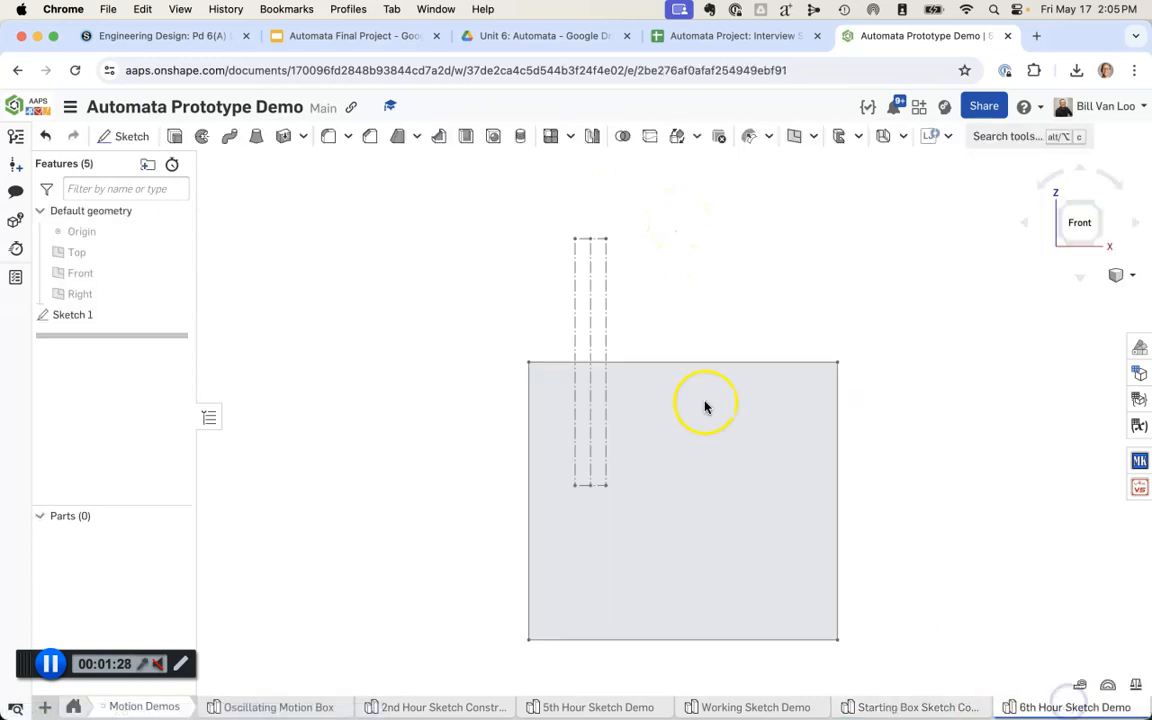
{"action": "double_click", "coordinate": [106, 315]}
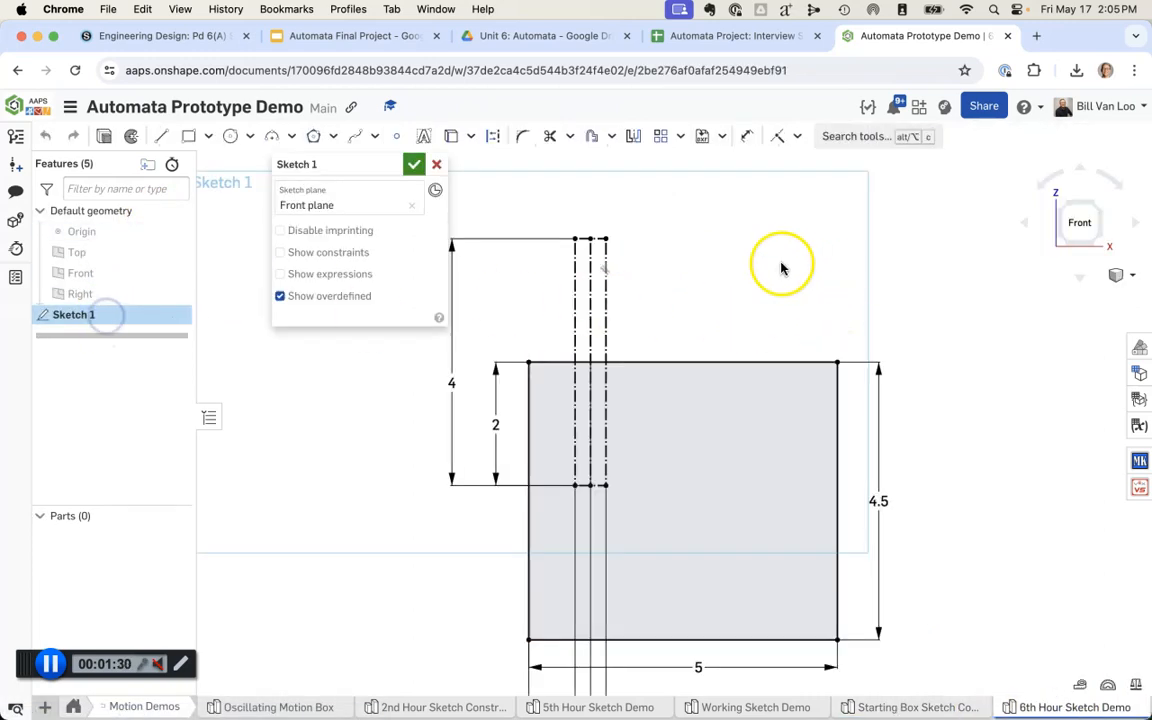
{"action": "middle_click_drag", "start_coordinate": [782, 264], "coordinate": [760, 368]}
{"action": "scroll", "coordinate": [774, 310], "scroll_direction": "up", "scroll_amount": 1}
{"action": "scroll", "coordinate": [774, 310], "scroll_direction": "down", "scroll_amount": 2}
{"action": "scroll", "coordinate": [773, 313], "scroll_direction": "down", "scroll_amount": 2}
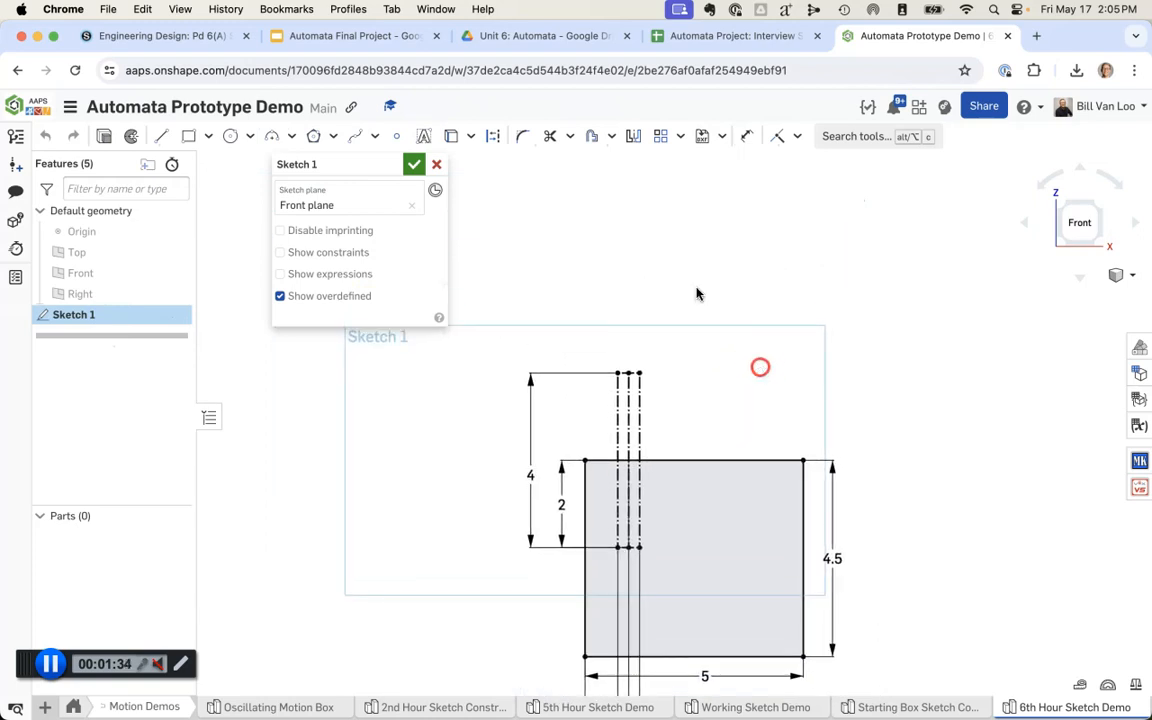
Step: Draw a center point circle above the dashed rod and set its diameter to 0.75 in
{"action": "left_click", "coordinate": [230, 135]}
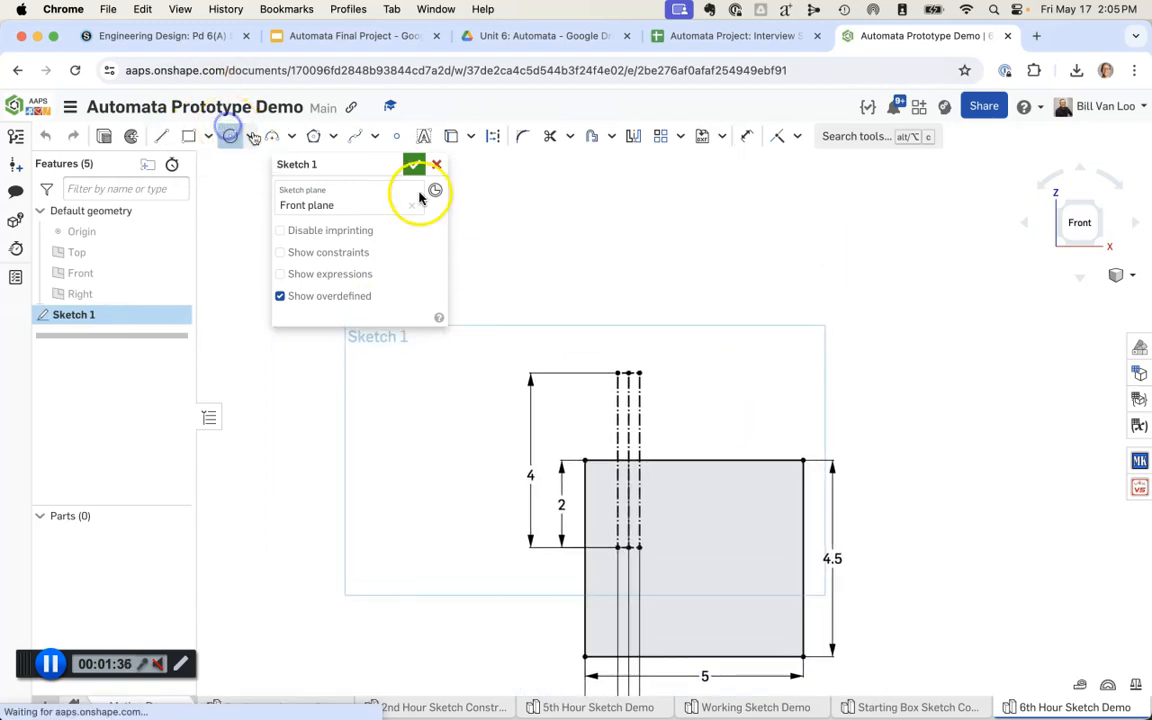
{"action": "left_click", "coordinate": [625, 270]}
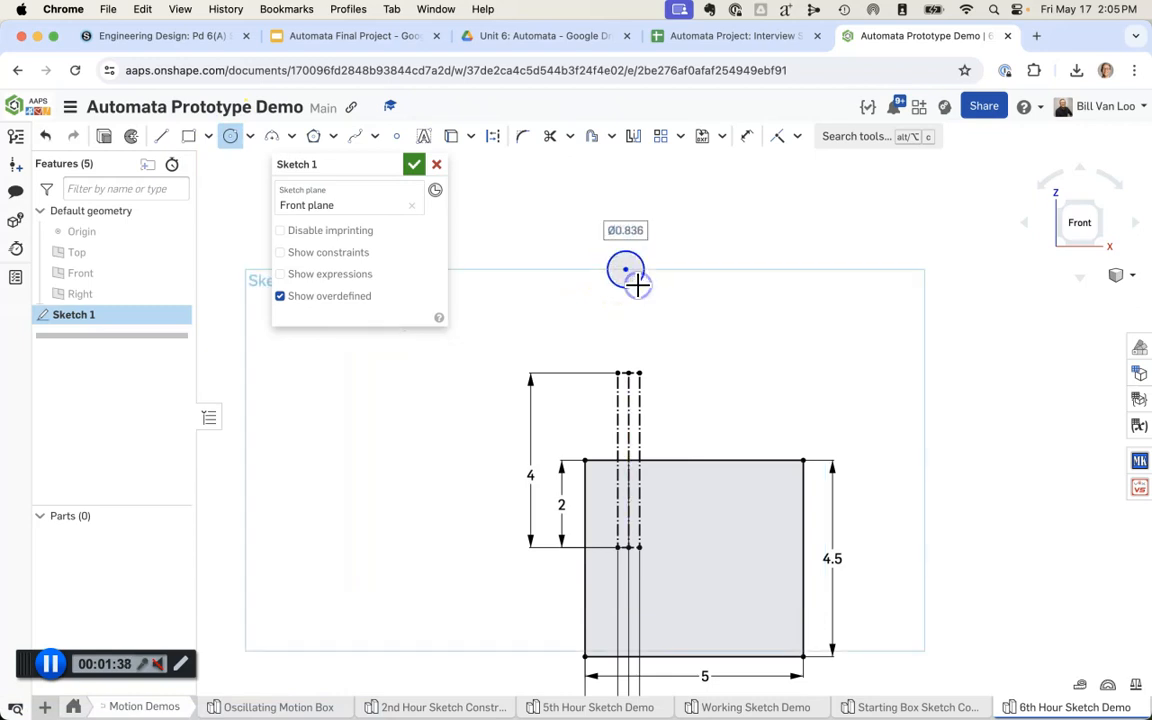
{"action": "type", "text": ".75"}
{"action": "key", "text": "Return"}
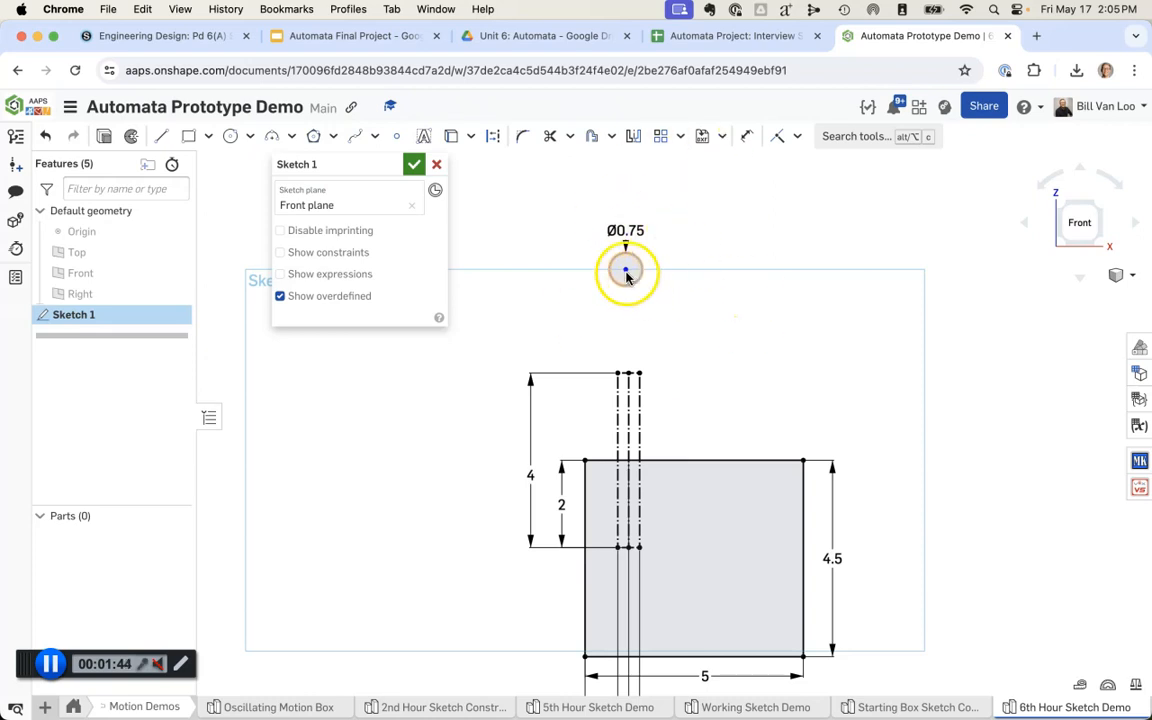
Step: Move the 0.75 in circle down and to the right of its original spot, and turn on the display of sketch constraints
{"action": "mouse_move", "coordinate": [630, 288]}
{"action": "left_mouse_down"}
{"action": "mouse_move", "coordinate": [758, 280]}
{"action": "mouse_move", "coordinate": [758, 314]}
{"action": "mouse_move", "coordinate": [802, 306]}
{"action": "mouse_move", "coordinate": [507, 350]}
{"action": "mouse_move", "coordinate": [864, 452]}
{"action": "mouse_move", "coordinate": [607, 314]}
{"action": "mouse_move", "coordinate": [712, 386]}
{"action": "mouse_move", "coordinate": [676, 291]}
{"action": "mouse_move", "coordinate": [692, 314]}
{"action": "left_mouse_up"}
{"action": "left_click", "coordinate": [334, 252]}
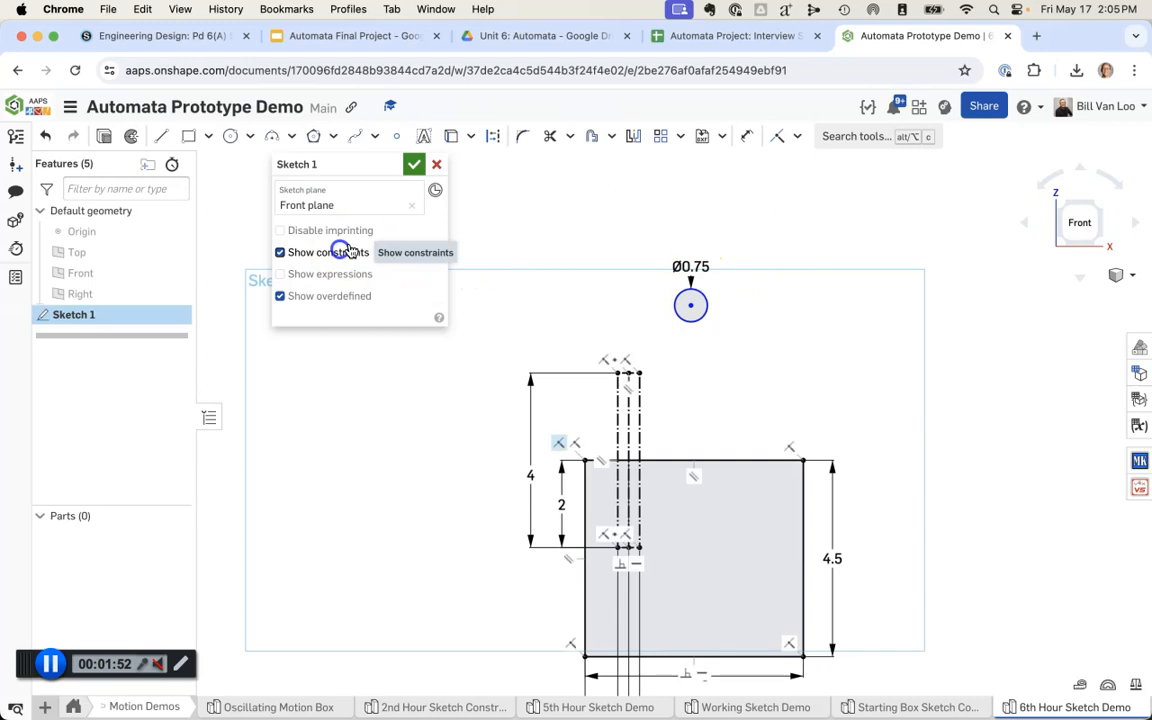
Step: Draw a circle about 0.78 in across centred on the dashed rod's upper right corner, and shrink it to about 0.67 in
{"action": "left_click", "coordinate": [313, 136]}
{"action": "left_click", "coordinate": [240, 137]}
{"action": "left_click", "coordinate": [640, 373]}
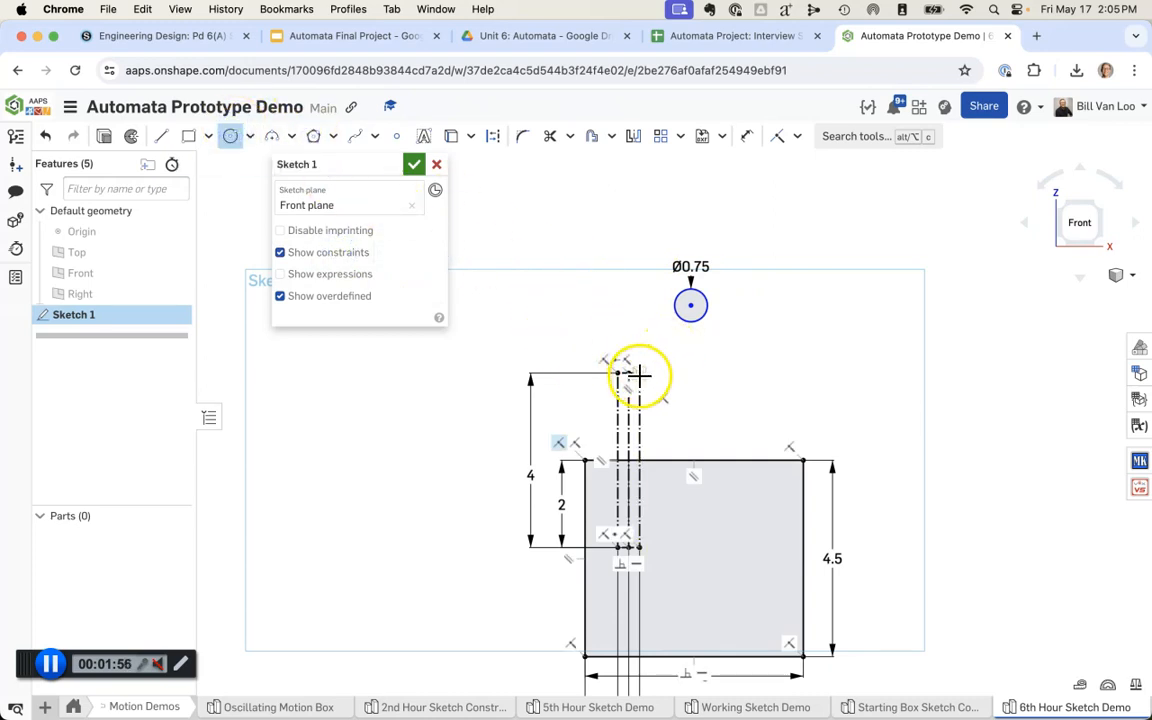
{"action": "left_click", "coordinate": [657, 377]}
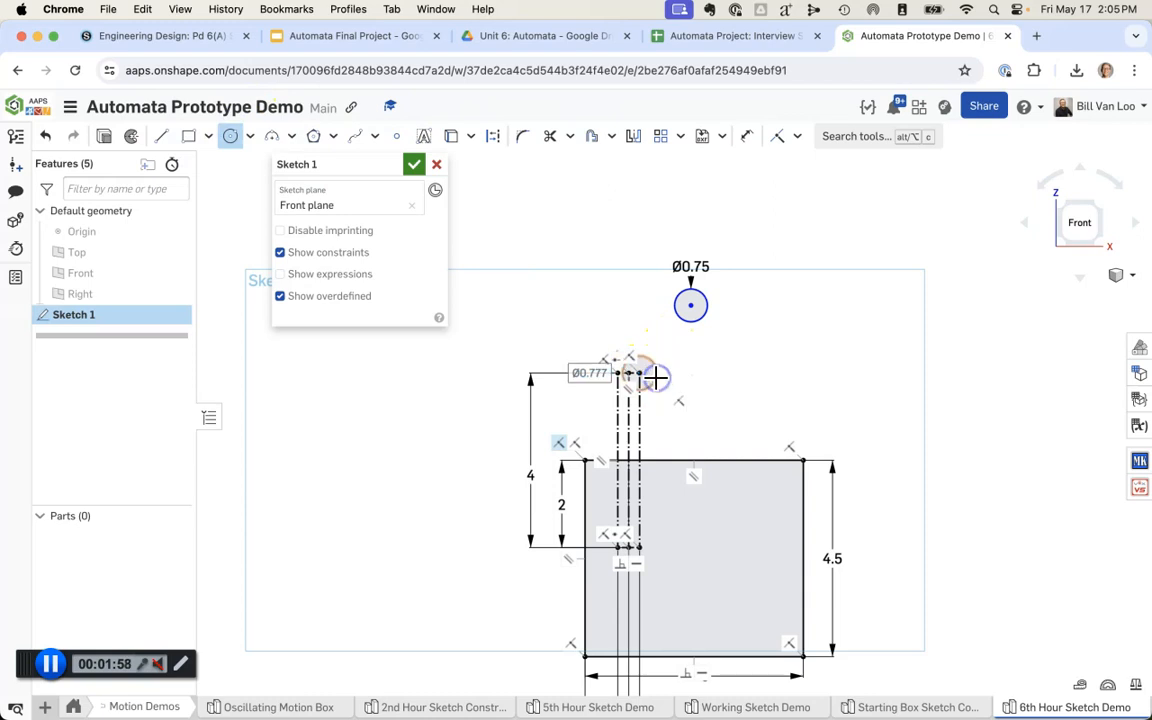
{"action": "key", "text": "Escape"}
{"action": "scroll", "coordinate": [670, 396], "scroll_direction": "up", "scroll_amount": 3}
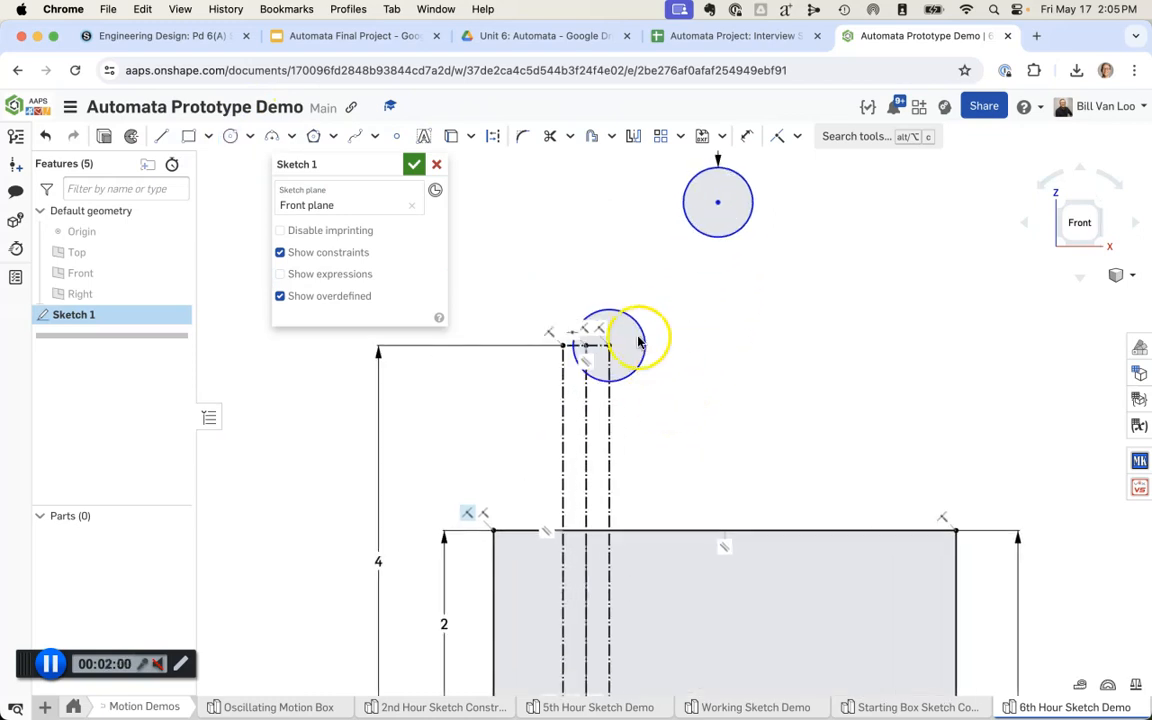
{"action": "mouse_move", "coordinate": [645, 338]}
{"action": "left_mouse_down"}
{"action": "mouse_move", "coordinate": [710, 327]}
{"action": "mouse_move", "coordinate": [625, 322]}
{"action": "left_mouse_up"}
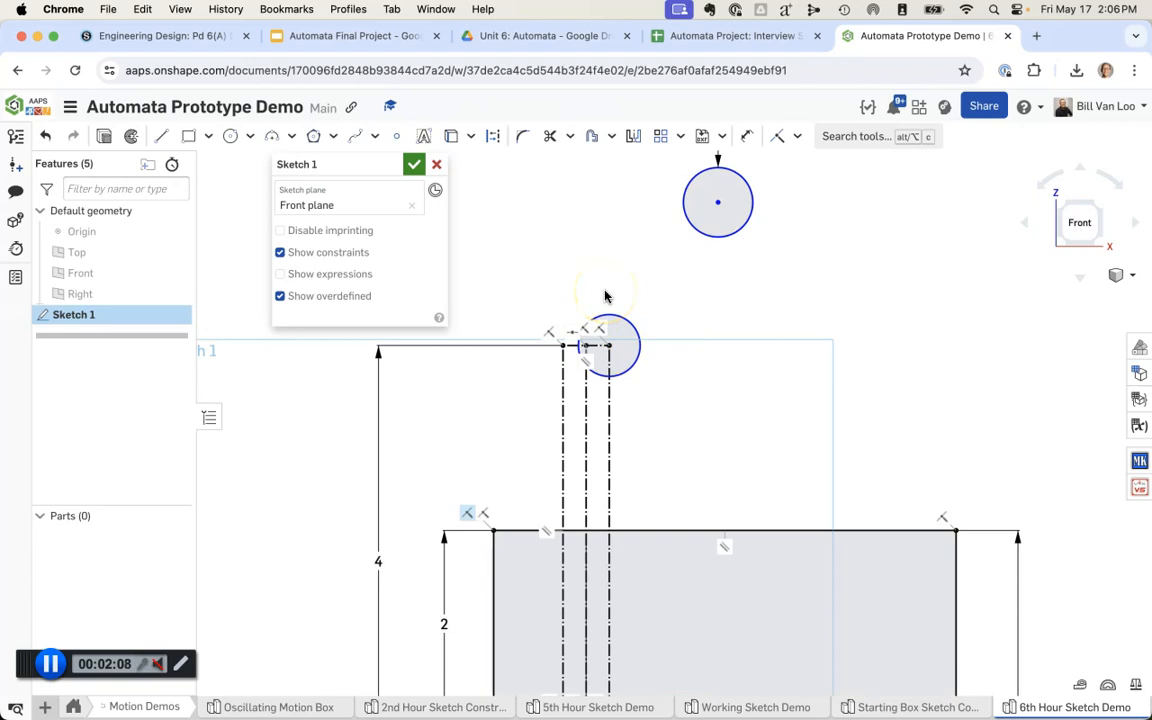
Step: Dimension the diameter of the circle on the rod's corner at its drawn size
{"action": "key", "text": "u"}
{"action": "left_click", "coordinate": [661, 312]}
{"action": "key", "text": "Return"}
{"action": "key", "text": "Escape"}
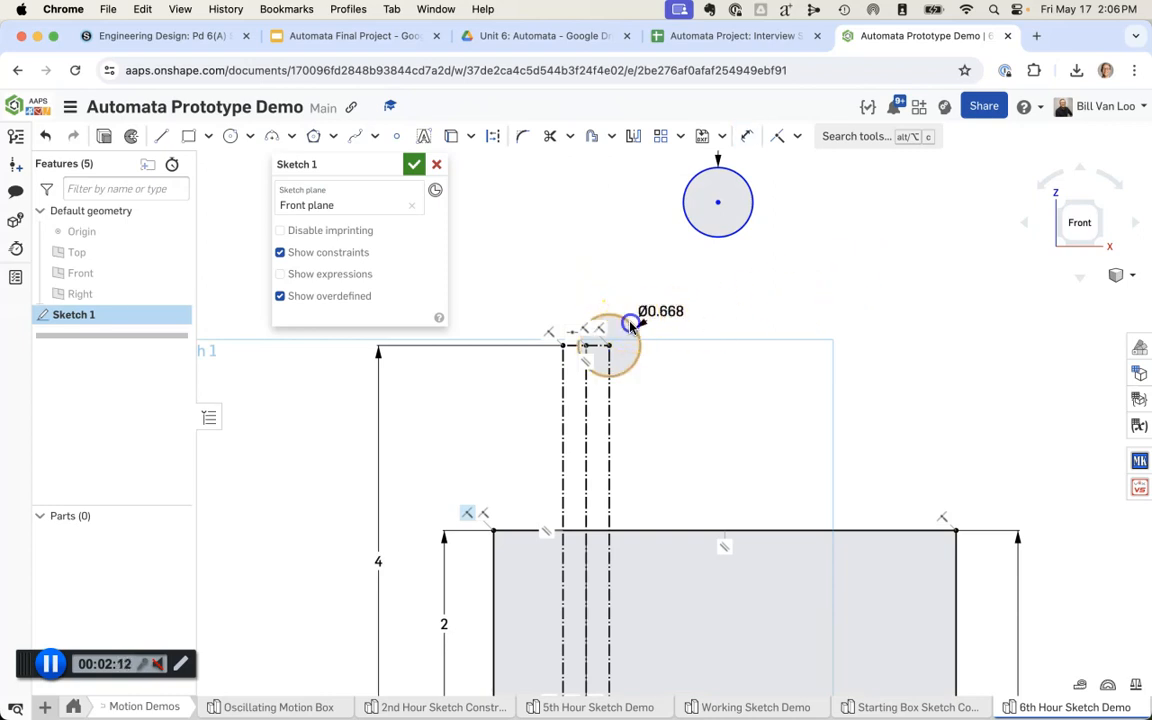
{"action": "left_click", "coordinate": [681, 393]}
{"action": "left_click", "coordinate": [604, 282]}
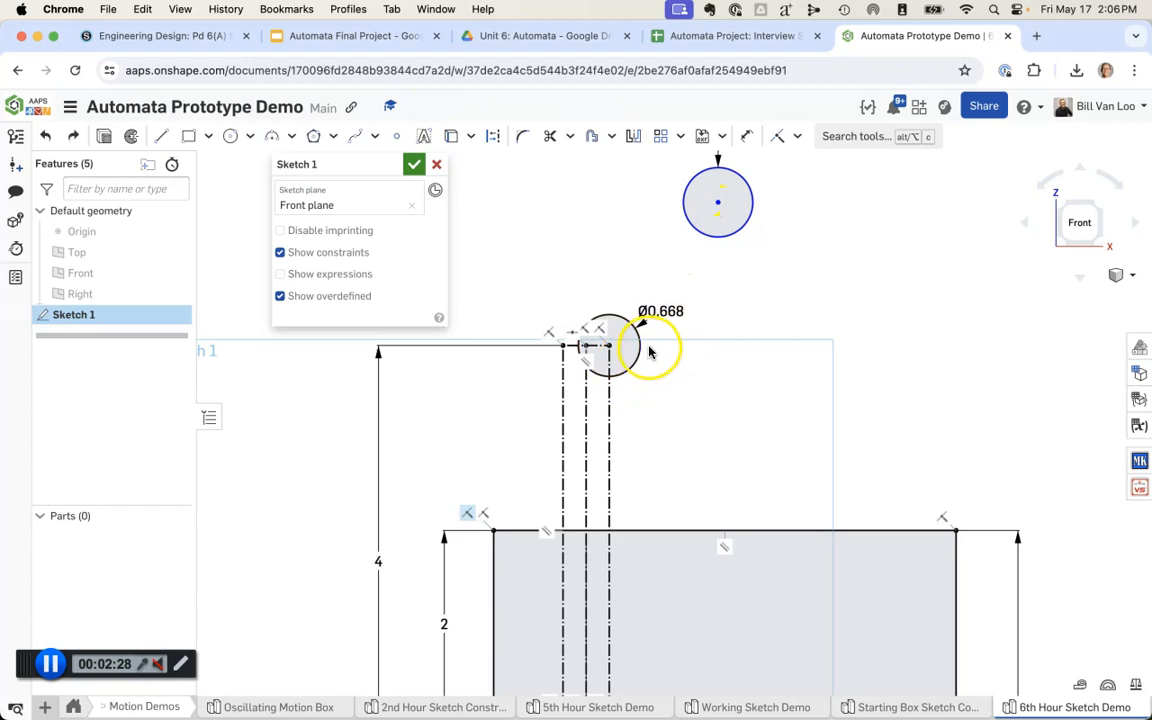
Step: Undo the circle on the rod's corner together with its dimension, and shift the free 0.75 in circle slightly
{"action": "key", "text": "super+z"}
{"action": "middle_click_drag", "start_coordinate": [709, 316], "coordinate": [718, 364]}
{"action": "left_click", "coordinate": [747, 277]}
{"action": "mouse_move", "coordinate": [747, 277]}
{"action": "left_mouse_down"}
{"action": "mouse_move", "coordinate": [782, 329]}
{"action": "mouse_move", "coordinate": [542, 177]}
{"action": "mouse_move", "coordinate": [656, 190]}
{"action": "mouse_move", "coordinate": [722, 578]}
{"action": "mouse_move", "coordinate": [694, 320]}
{"action": "mouse_move", "coordinate": [604, 213]}
{"action": "mouse_move", "coordinate": [757, 168]}
{"action": "left_mouse_up"}
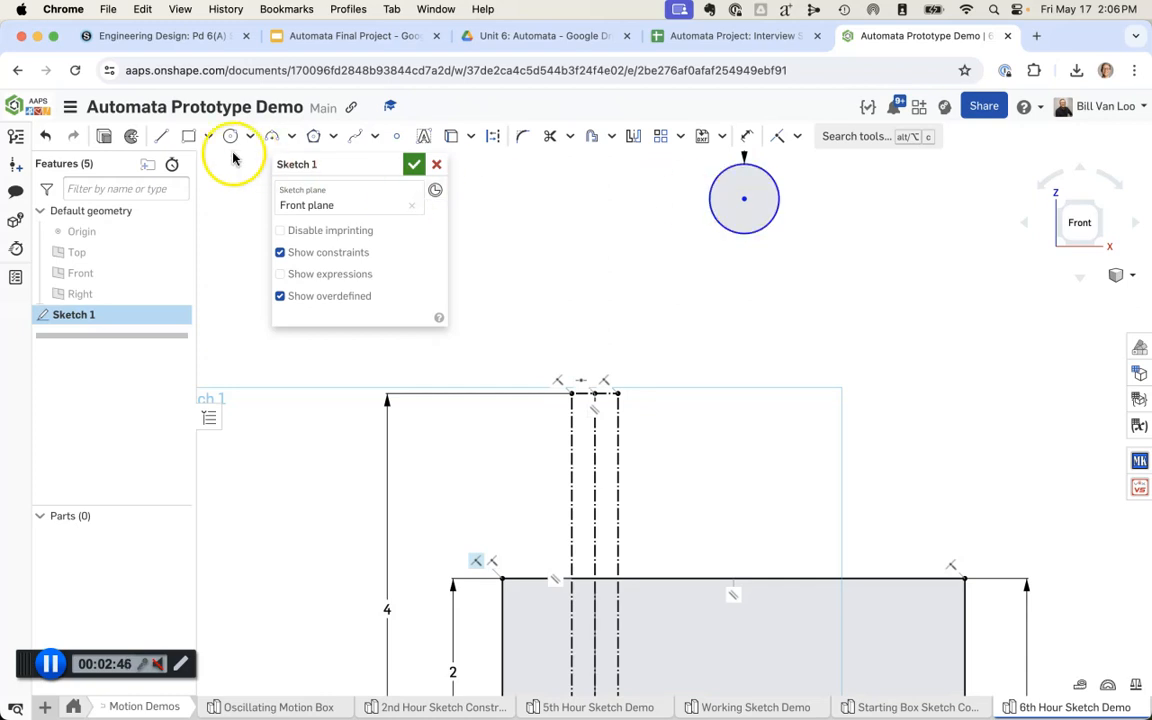
Step: Draw a line about 2.65 in long from the 0.75 in circle's centre to the midpoint of the dashed rod's top edge
{"action": "left_click", "coordinate": [159, 137]}
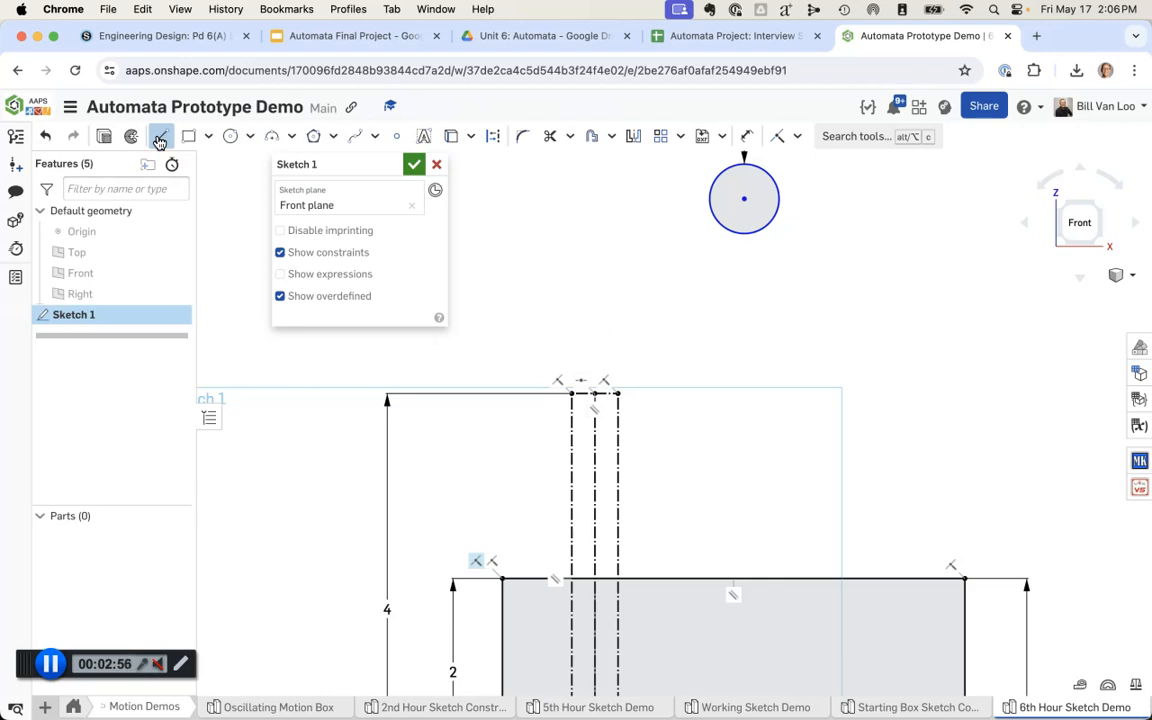
{"action": "left_click", "coordinate": [160, 140]}
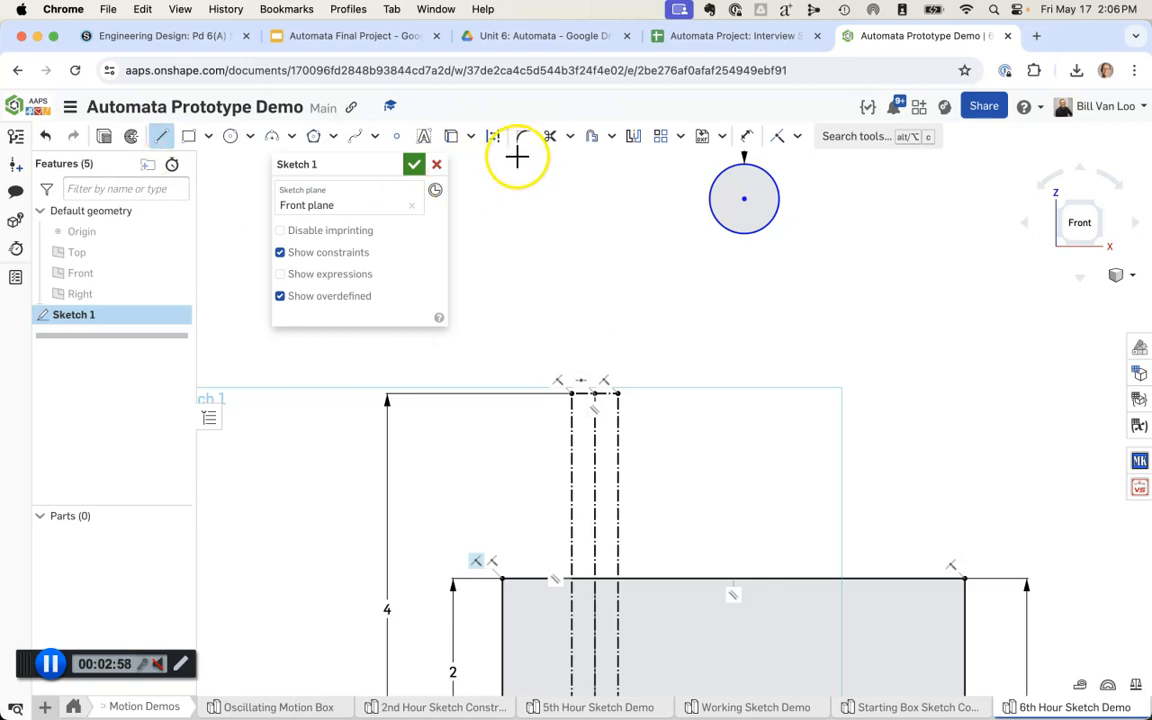
{"action": "left_click_drag", "start_coordinate": [745, 203], "coordinate": [595, 398]}
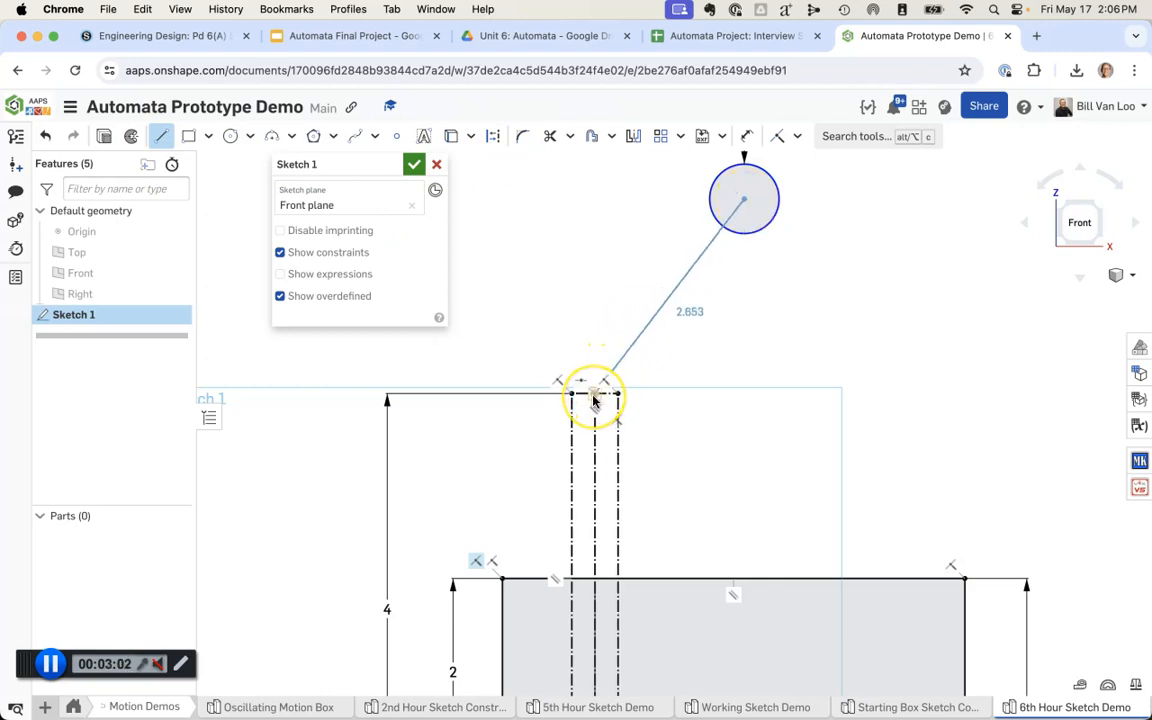
{"action": "left_click", "coordinate": [594, 398]}
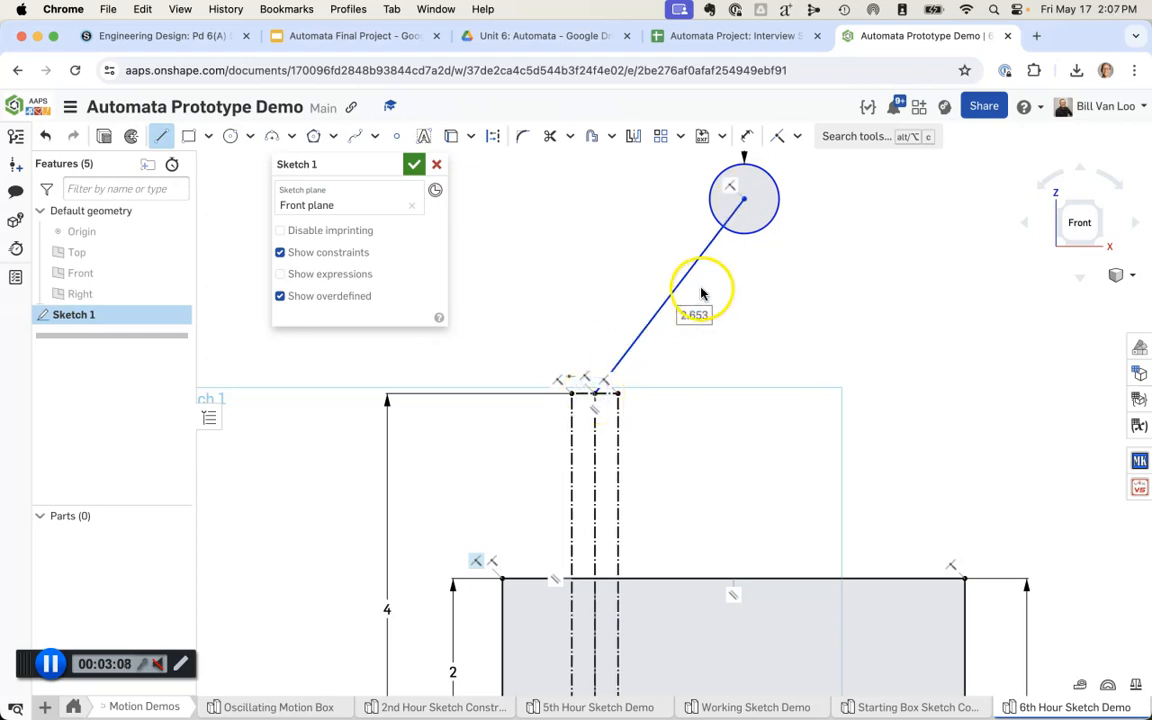
{"action": "key", "text": "Escape"}
Step: Move the circle away from the rod to stretch the connecting line to about 3.43 in
{"action": "mouse_move", "coordinate": [782, 290]}
{"action": "middle_mouse_down"}
{"action": "mouse_move", "coordinate": [746, 337]}
{"action": "mouse_move", "coordinate": [674, 368]}
{"action": "middle_mouse_up"}
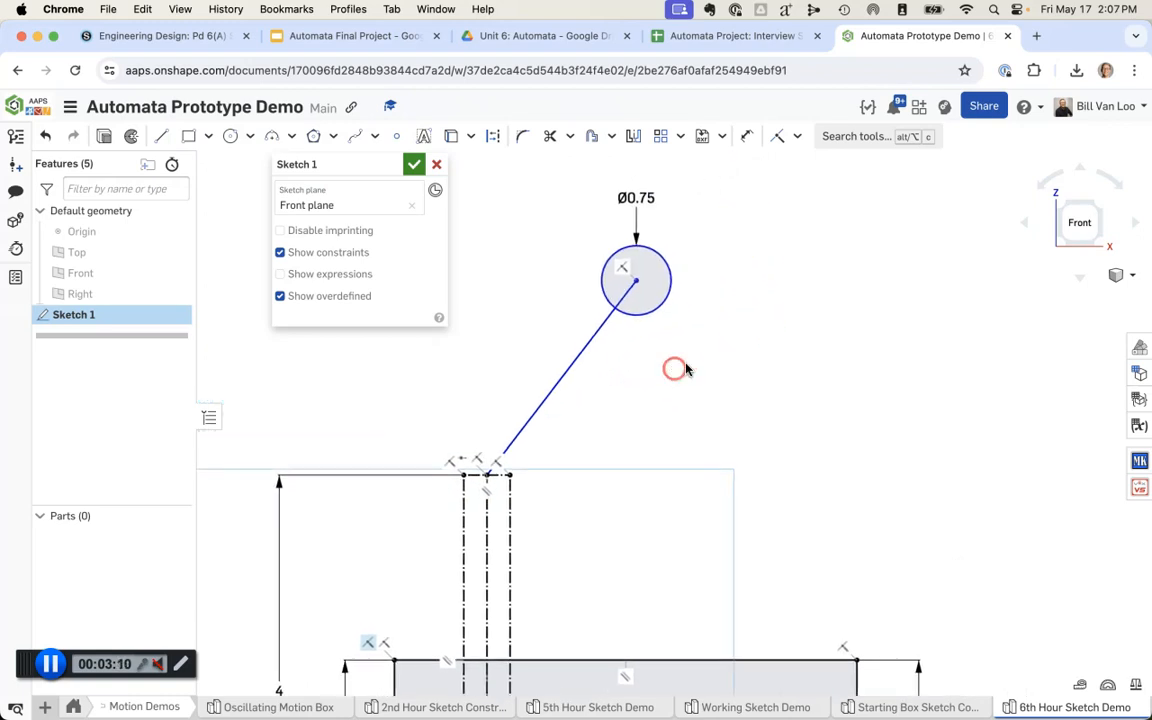
{"action": "scroll", "coordinate": [674, 368], "scroll_direction": "down", "scroll_amount": 3}
{"action": "mouse_move", "coordinate": [673, 302]}
{"action": "left_mouse_down"}
{"action": "mouse_move", "coordinate": [766, 278]}
{"action": "mouse_move", "coordinate": [887, 404]}
{"action": "mouse_move", "coordinate": [689, 255]}
{"action": "mouse_move", "coordinate": [463, 343]}
{"action": "mouse_move", "coordinate": [872, 345]}
{"action": "mouse_move", "coordinate": [874, 288]}
{"action": "mouse_move", "coordinate": [616, 257]}
{"action": "mouse_move", "coordinate": [792, 278]}
{"action": "mouse_move", "coordinate": [722, 280]}
{"action": "mouse_move", "coordinate": [797, 319]}
{"action": "mouse_move", "coordinate": [687, 260]}
{"action": "mouse_move", "coordinate": [690, 246]}
{"action": "mouse_move", "coordinate": [700, 253]}
{"action": "left_mouse_up"}
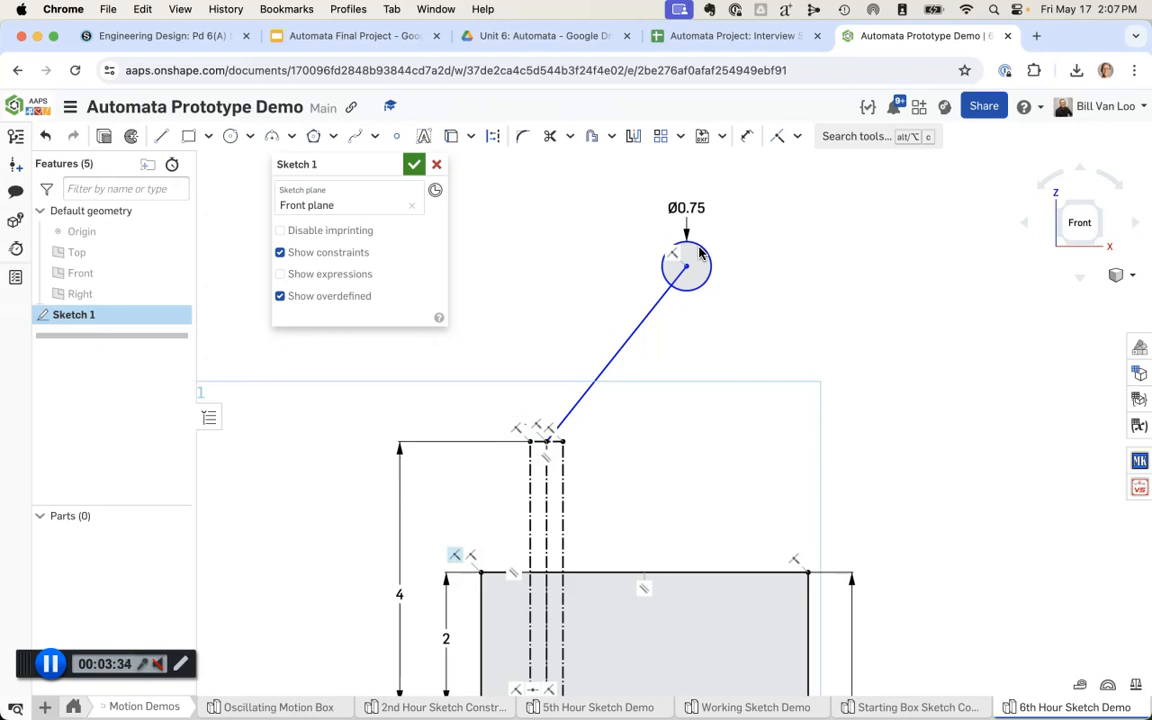
Step: Dimension the line between the circle's centre and the rod's top at 4 in
{"action": "key", "text": "d"}
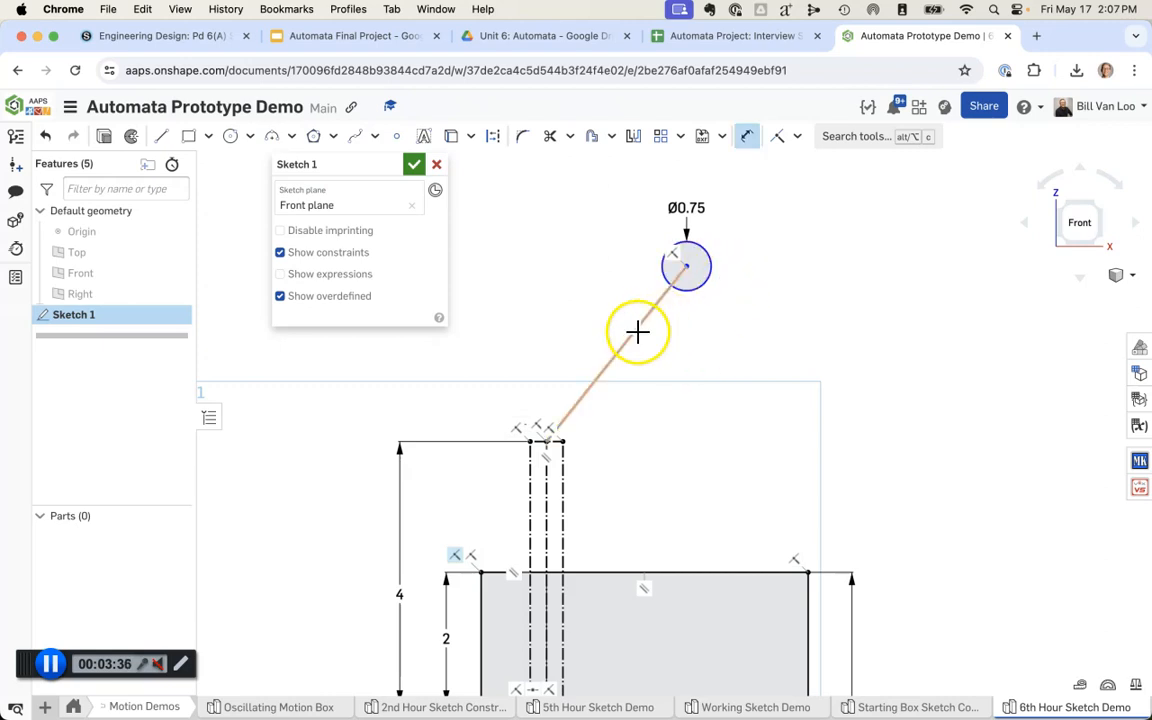
{"action": "left_click", "coordinate": [637, 327]}
{"action": "left_click", "coordinate": [673, 369]}
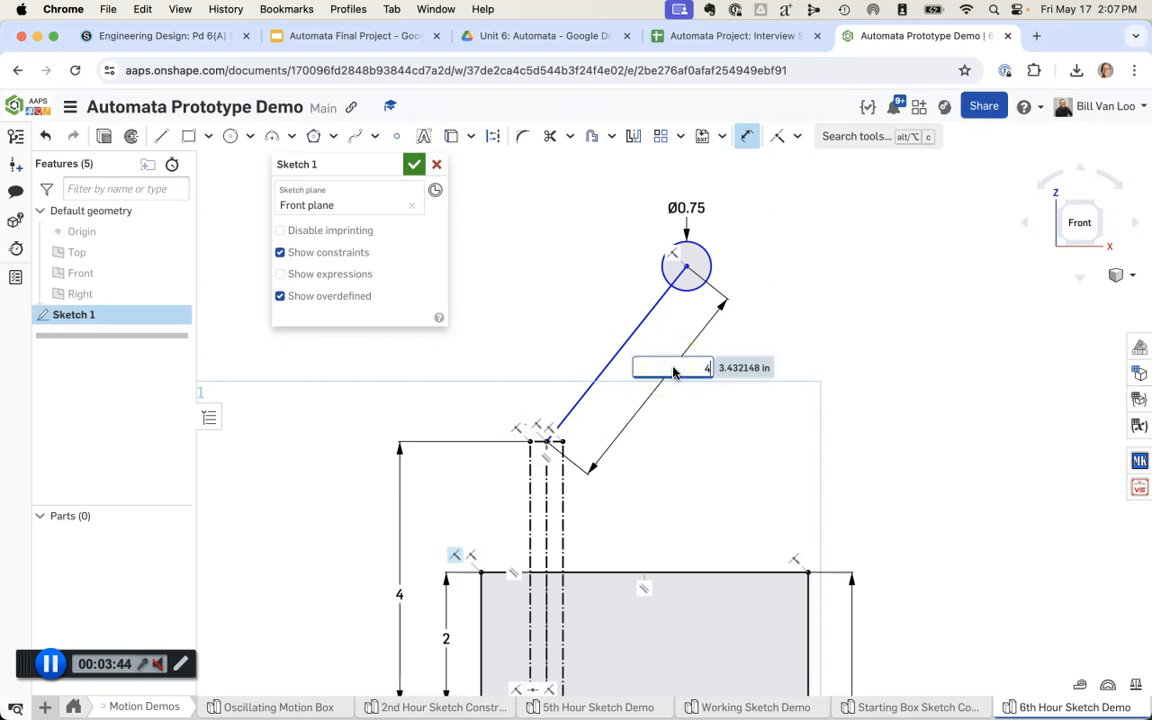
{"action": "type", "text": "4"}
{"action": "key", "text": "Return"}
{"action": "left_click", "coordinate": [644, 311]}
{"action": "left_click", "coordinate": [734, 228]}
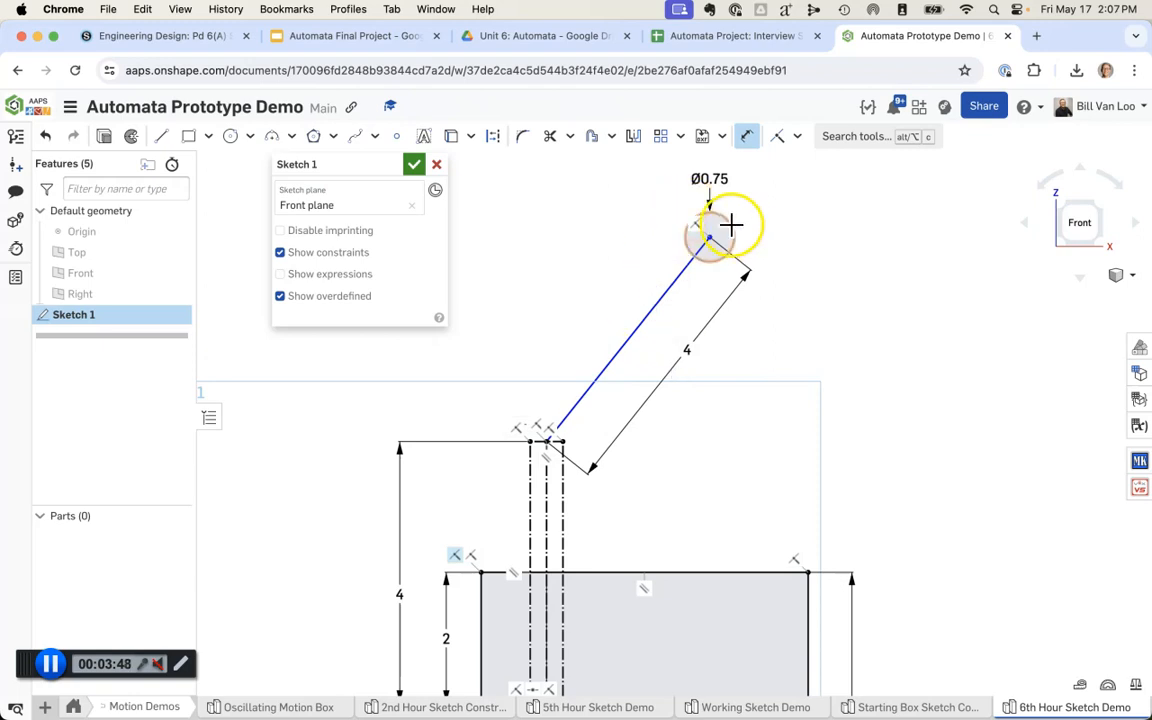
{"action": "key", "text": "Escape"}
Step: Swing the circle around the rod's top on its 4 in line, leaving it at a shallow angle up and to the right
{"action": "mouse_move", "coordinate": [733, 224]}
{"action": "left_mouse_down"}
{"action": "mouse_move", "coordinate": [578, 186]}
{"action": "mouse_move", "coordinate": [476, 193]}
{"action": "mouse_move", "coordinate": [689, 216]}
{"action": "mouse_move", "coordinate": [714, 241]}
{"action": "mouse_move", "coordinate": [730, 237]}
{"action": "mouse_move", "coordinate": [525, 157]}
{"action": "mouse_move", "coordinate": [710, 216]}
{"action": "mouse_move", "coordinate": [818, 402]}
{"action": "mouse_move", "coordinate": [812, 476]}
{"action": "mouse_move", "coordinate": [704, 260]}
{"action": "mouse_move", "coordinate": [556, 219]}
{"action": "mouse_move", "coordinate": [566, 195]}
{"action": "mouse_move", "coordinate": [861, 424]}
{"action": "left_mouse_up"}
{"action": "left_click_drag", "start_coordinate": [863, 489], "coordinate": [694, 307]}
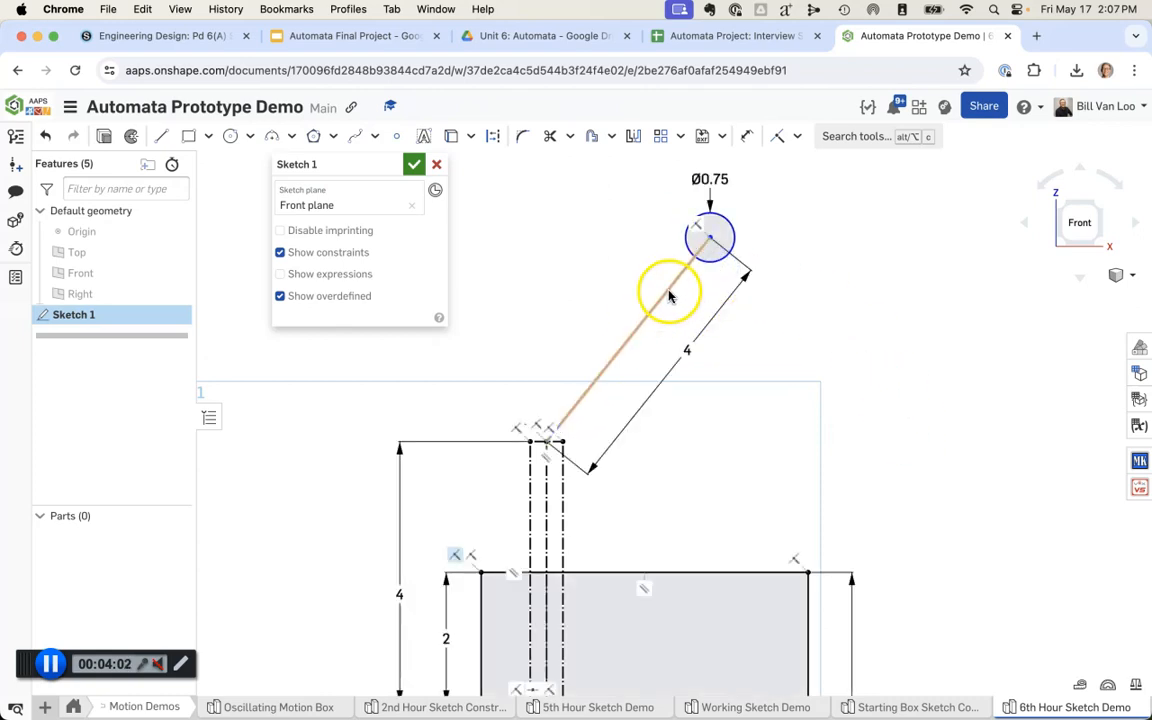
{"action": "left_click_drag", "start_coordinate": [727, 226], "coordinate": [582, 200]}
{"action": "left_click_drag", "start_coordinate": [728, 310], "coordinate": [716, 284]}
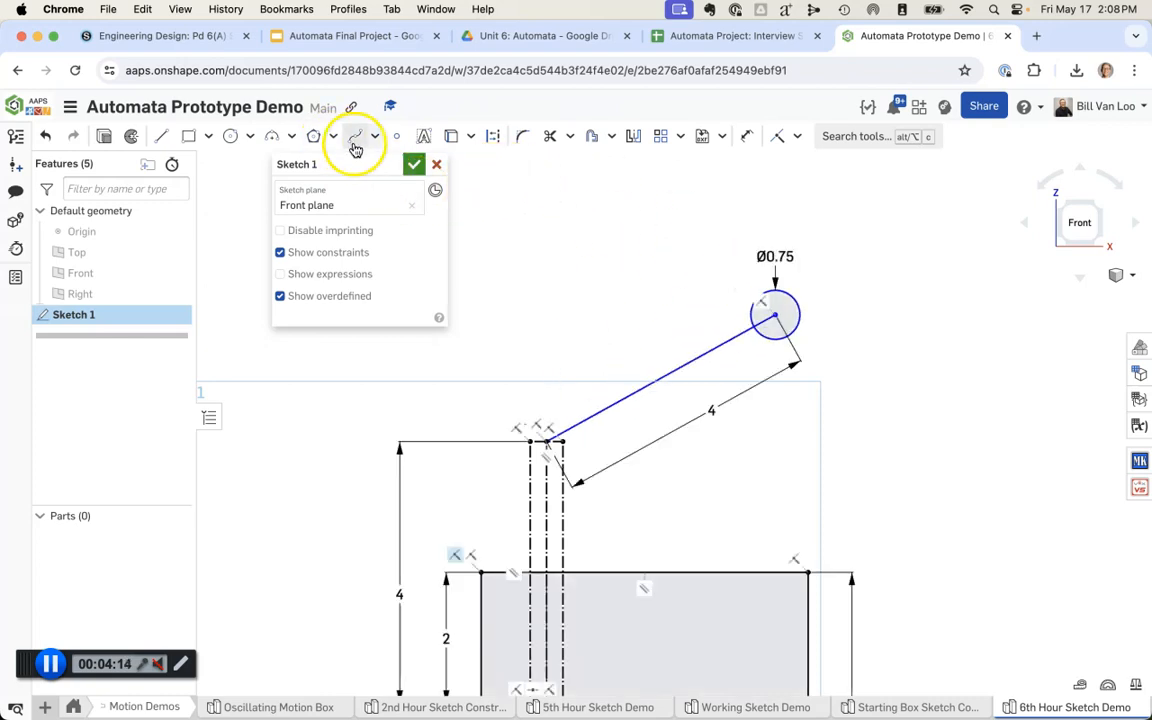
Step: Place two sketch points, one vertically above the rod's top centre and one level with it on the circle's side
{"action": "left_click", "coordinate": [395, 138]}
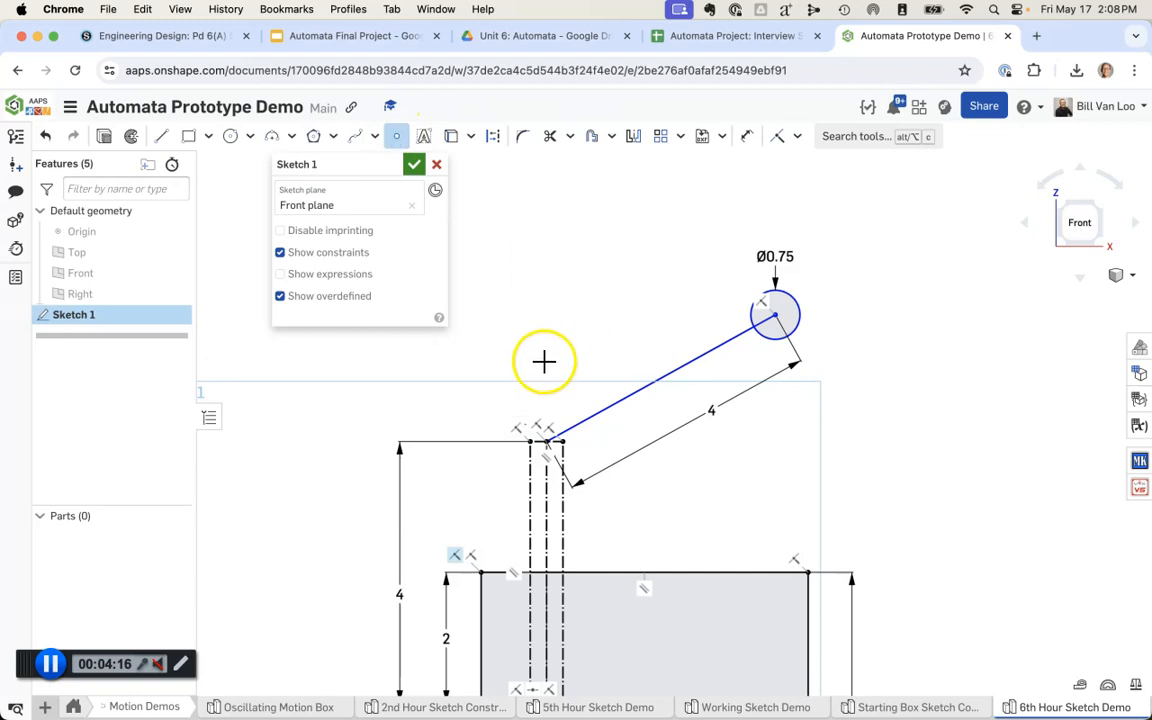
{"action": "scroll", "coordinate": [543, 404], "scroll_direction": "up", "scroll_amount": 1}
{"action": "middle_click_drag", "start_coordinate": [553, 332], "coordinate": [542, 432]}
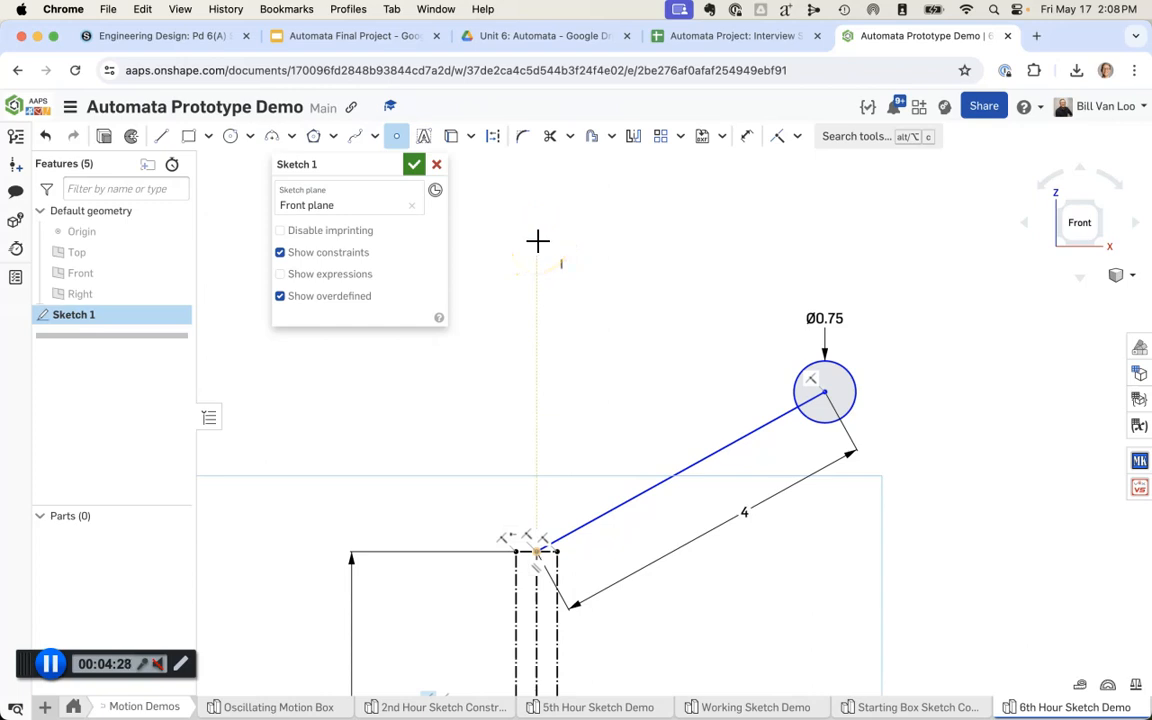
{"action": "left_click", "coordinate": [537, 240]}
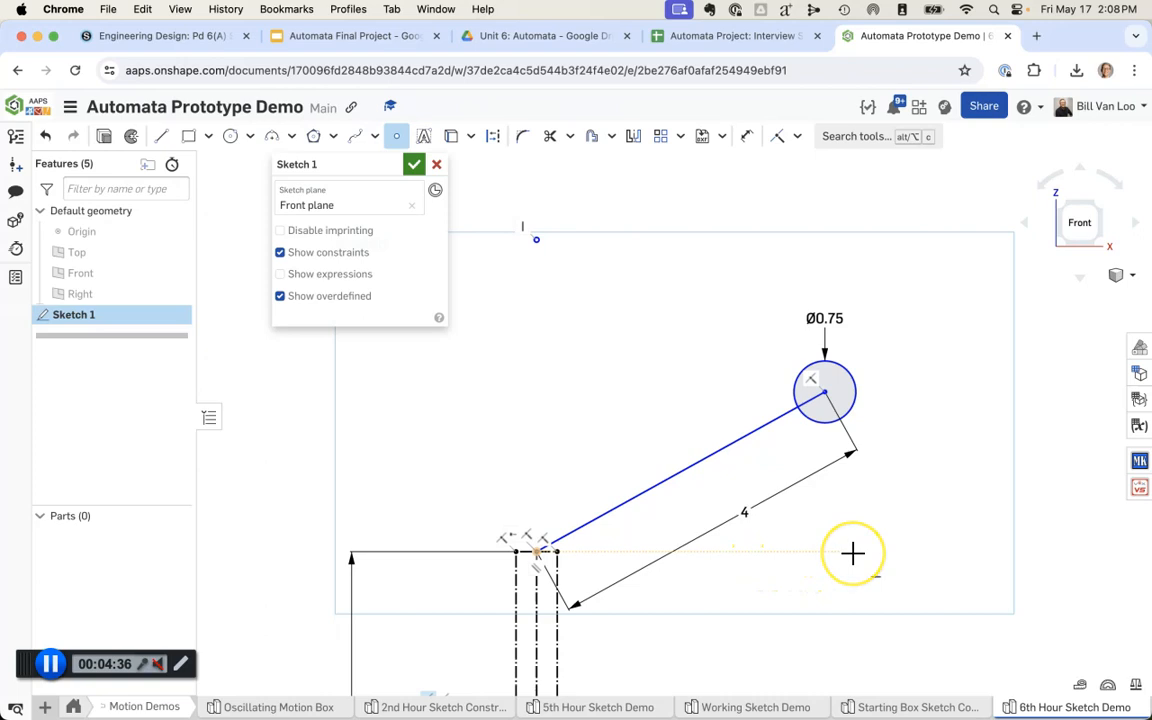
{"action": "left_click", "coordinate": [859, 553]}
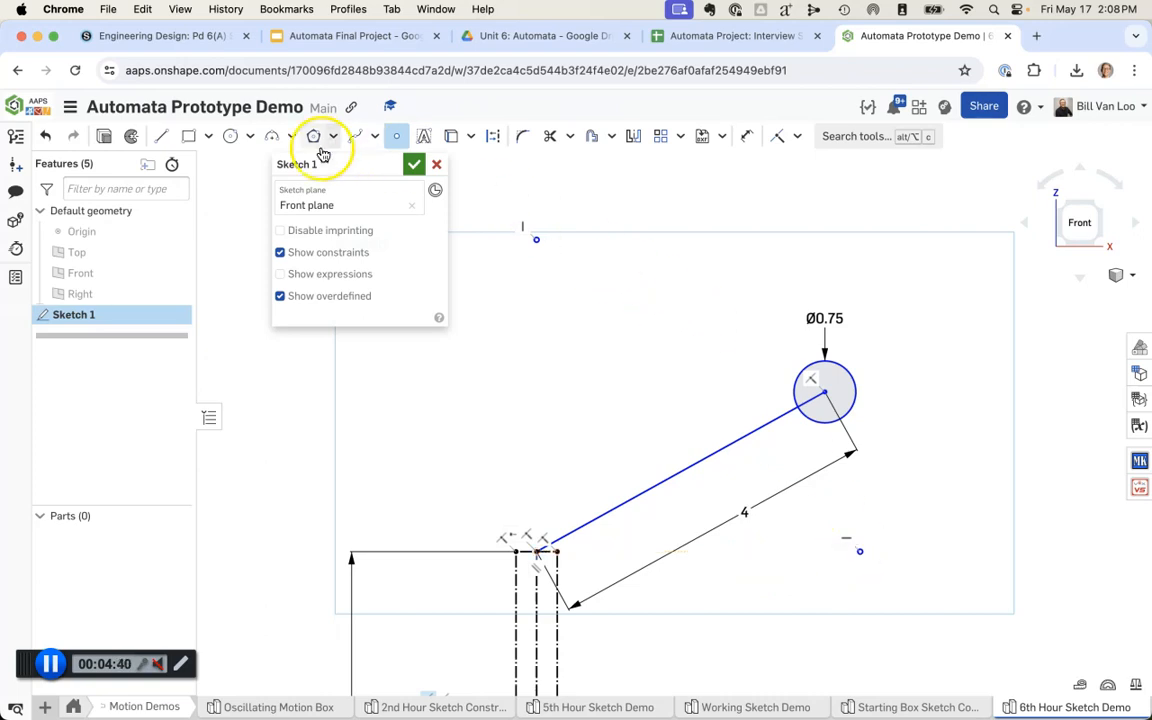
{"action": "left_click", "coordinate": [323, 256]}
{"action": "left_click", "coordinate": [320, 257]}
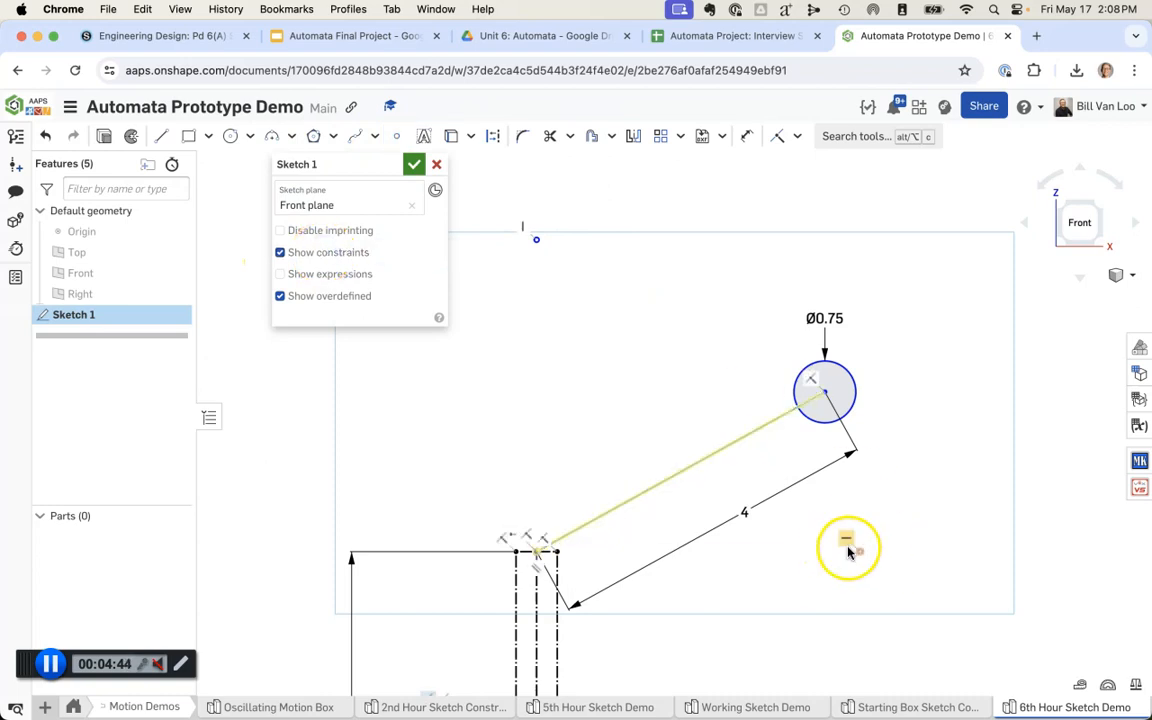
{"action": "key", "text": "Escape"}
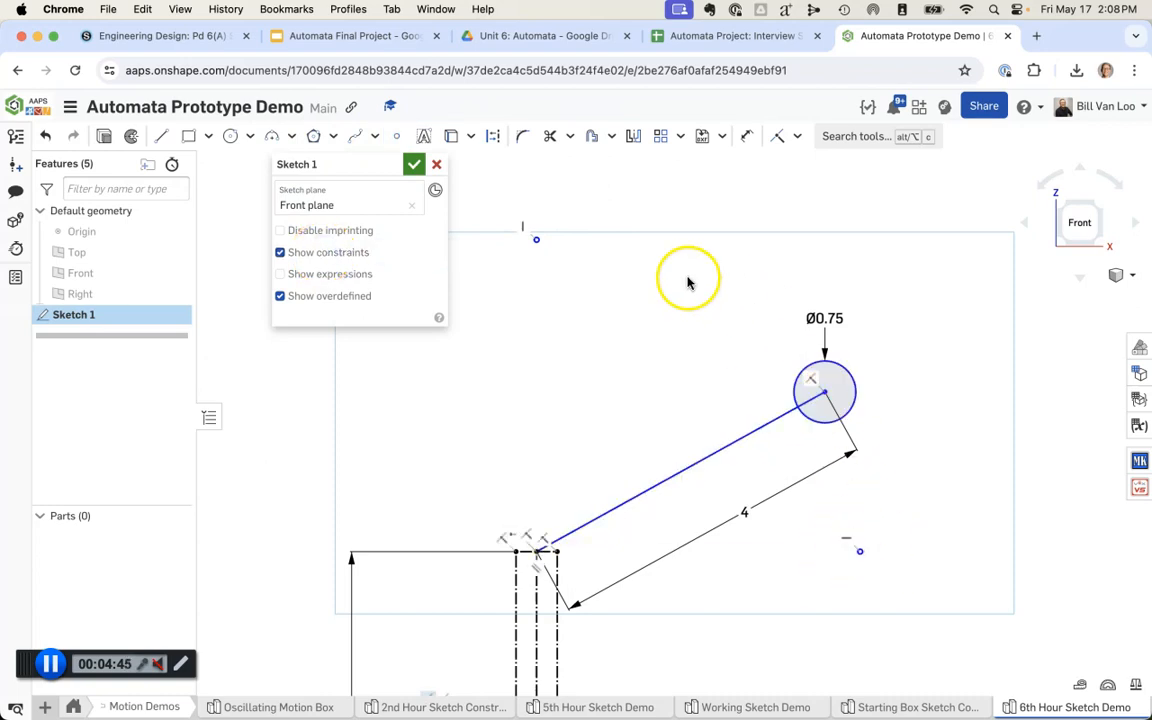
Step: Dimension the vertical distance from the rod's top centre to the upper point at 4 in
{"action": "key", "text": "d"}
{"action": "left_click", "coordinate": [537, 240]}
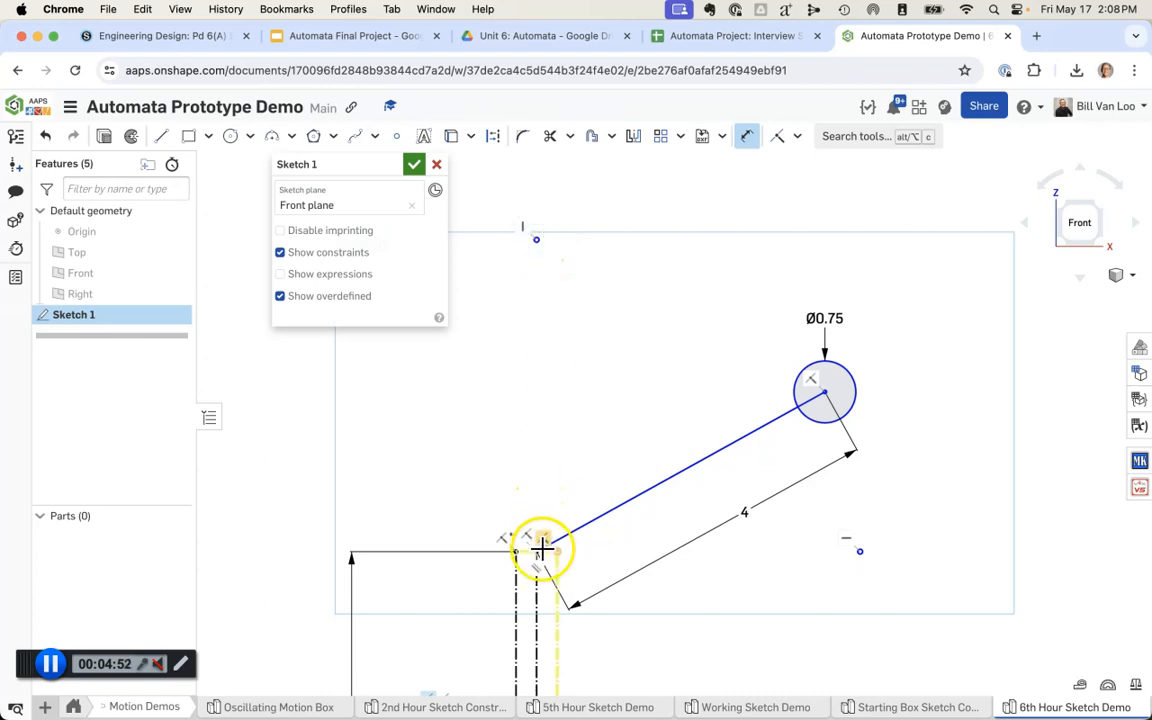
{"action": "left_click", "coordinate": [476, 386]}
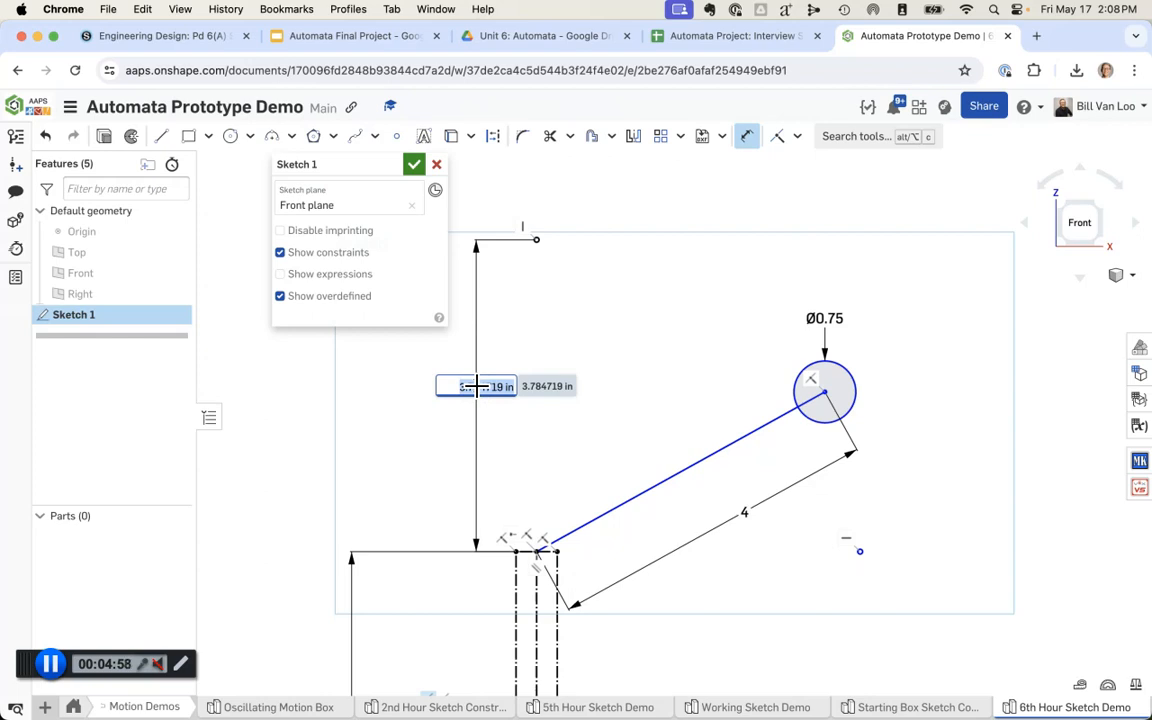
{"action": "type", "text": "4"}
{"action": "key", "text": "Return"}
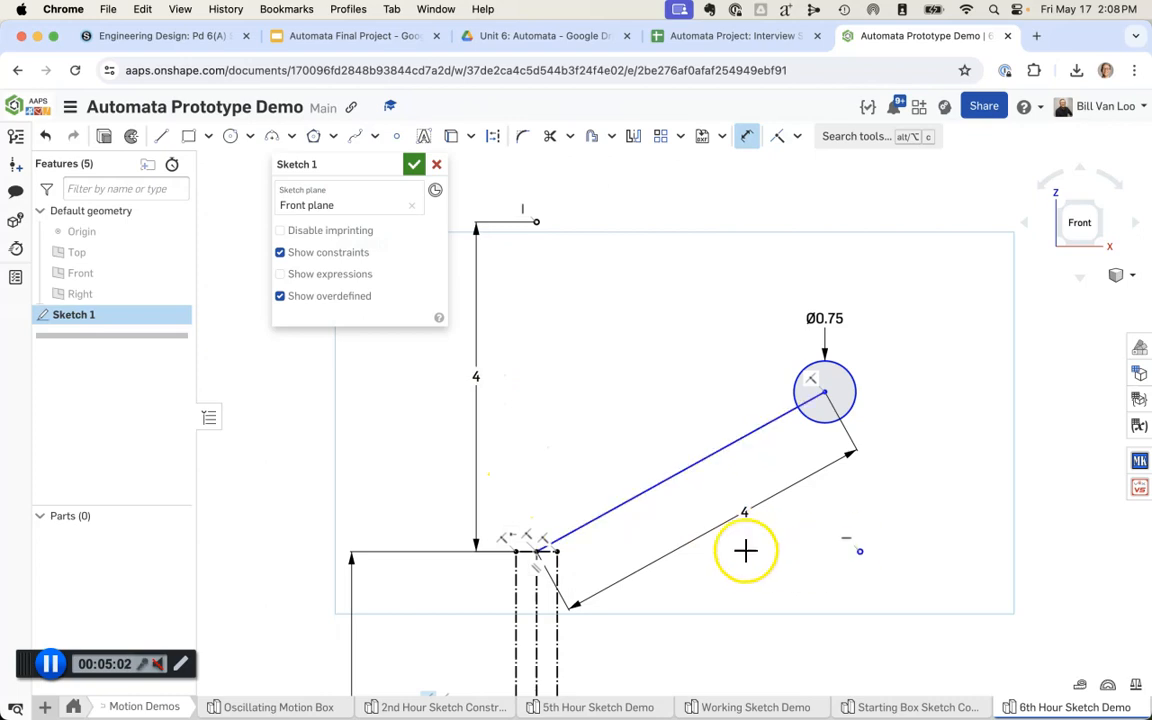
Step: Dimension the horizontal distance from the rod's top centre to the side point at 4 in
{"action": "left_click", "coordinate": [540, 551]}
{"action": "left_click", "coordinate": [859, 551]}
{"action": "left_click", "coordinate": [709, 582]}
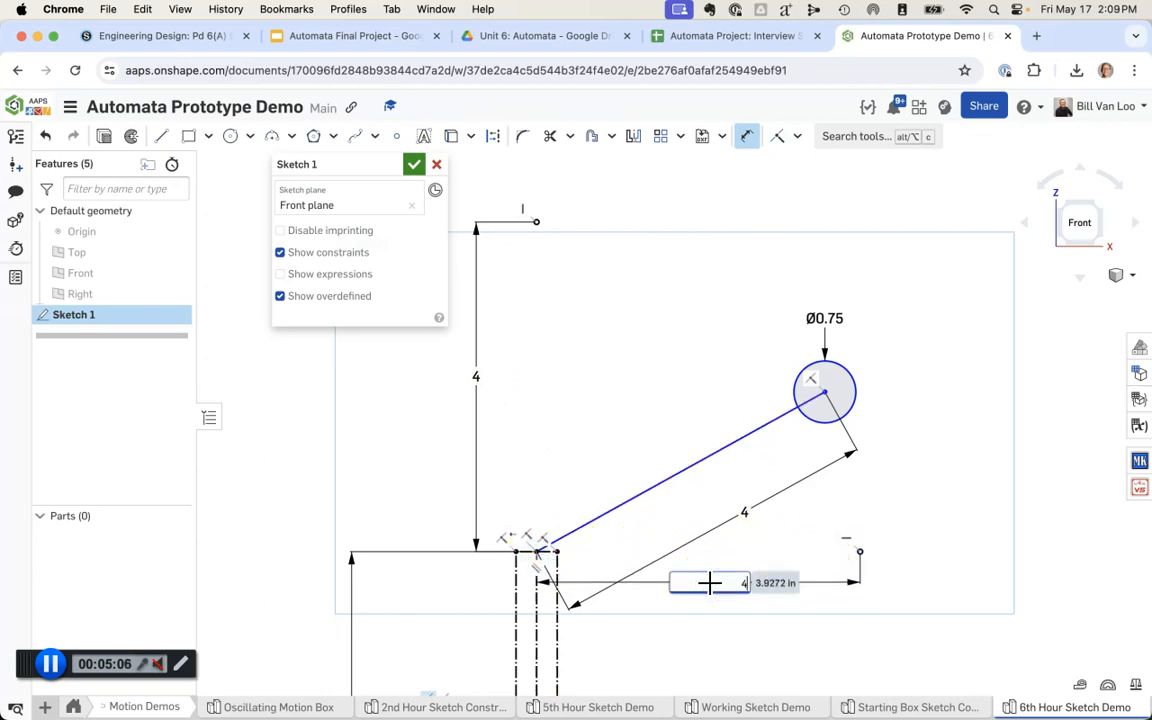
{"action": "key", "text": "Return"}
{"action": "key", "text": "Escape"}
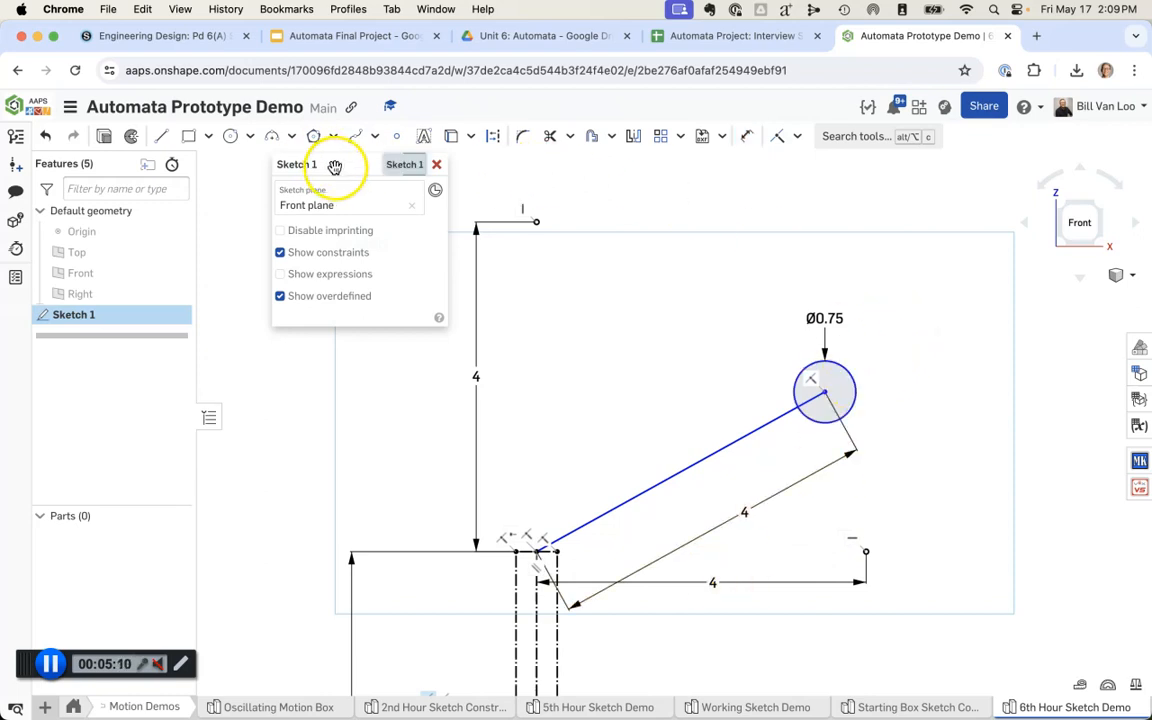
Step: Draw a three-point arc of about 2.83 in radius between the two points and try setting its radius to 4 in
{"action": "left_click", "coordinate": [275, 138]}
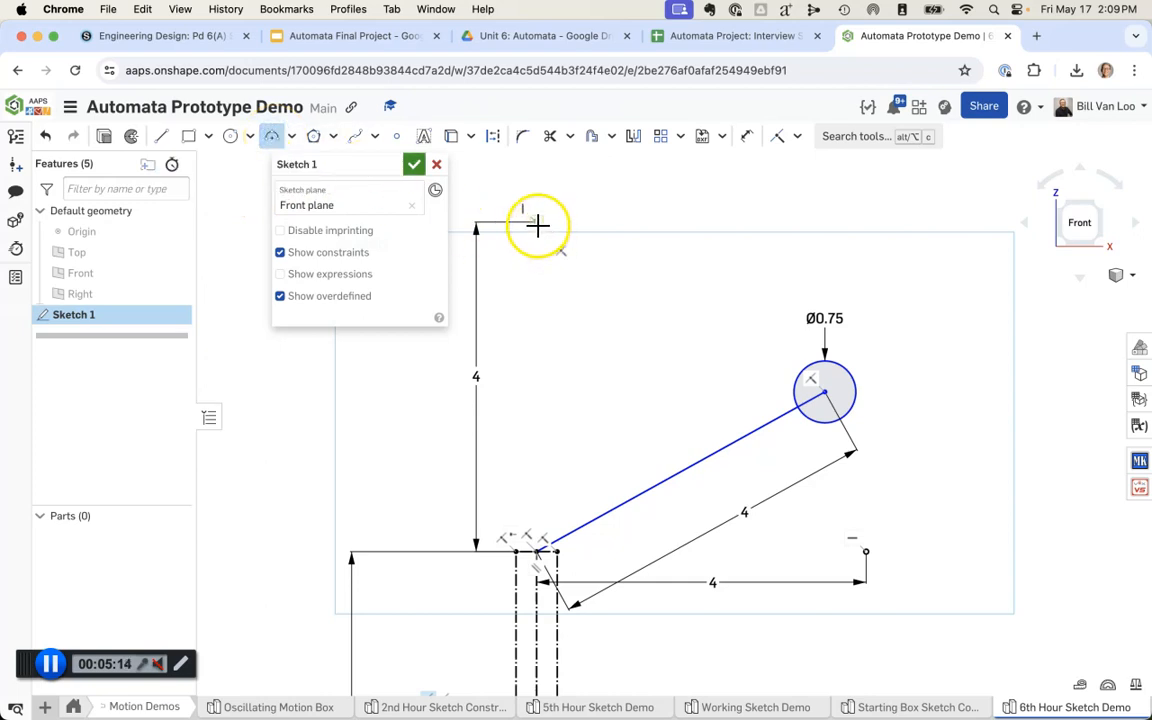
{"action": "left_click_drag", "start_coordinate": [537, 224], "coordinate": [866, 551]}
{"action": "left_click", "coordinate": [919, 319]}
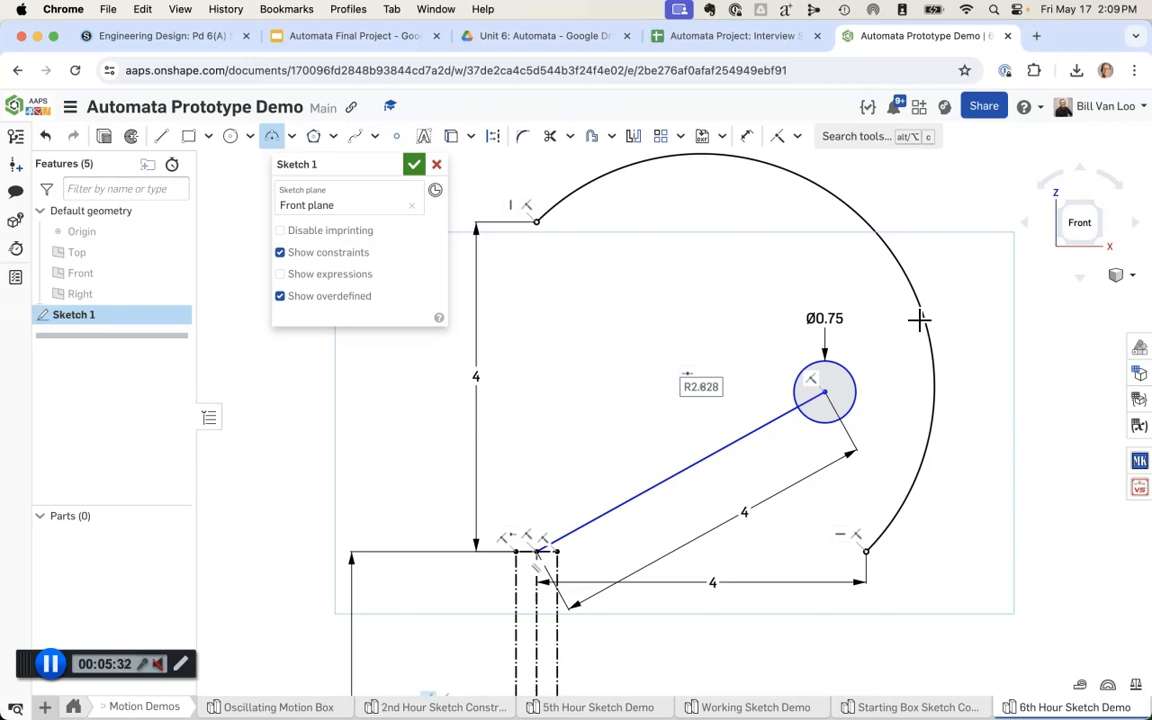
{"action": "type", "text": "4"}
{"action": "key", "text": "Return"}
{"action": "key", "text": "super+z"}
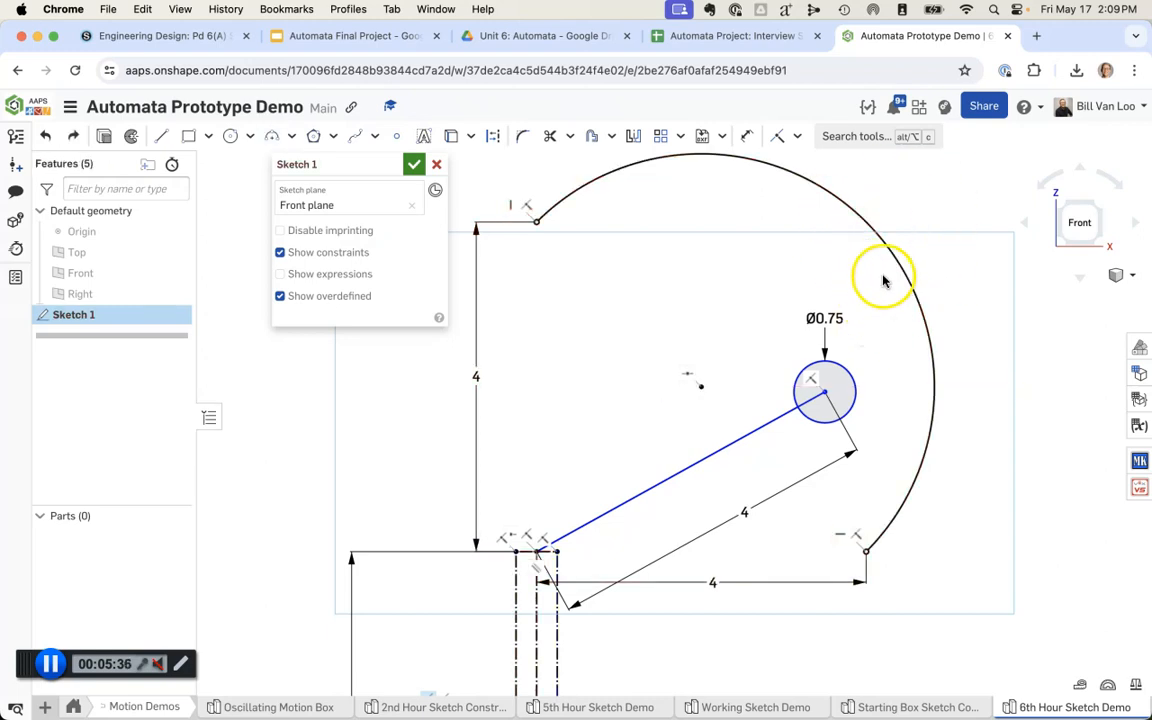
Step: Try to dimension the existing arc's radius at 4 in
{"action": "left_click", "coordinate": [758, 141]}
{"action": "left_click", "coordinate": [866, 219]}
{"action": "left_click", "coordinate": [903, 207]}
{"action": "type", "text": "4"}
{"action": "key", "text": "Return"}
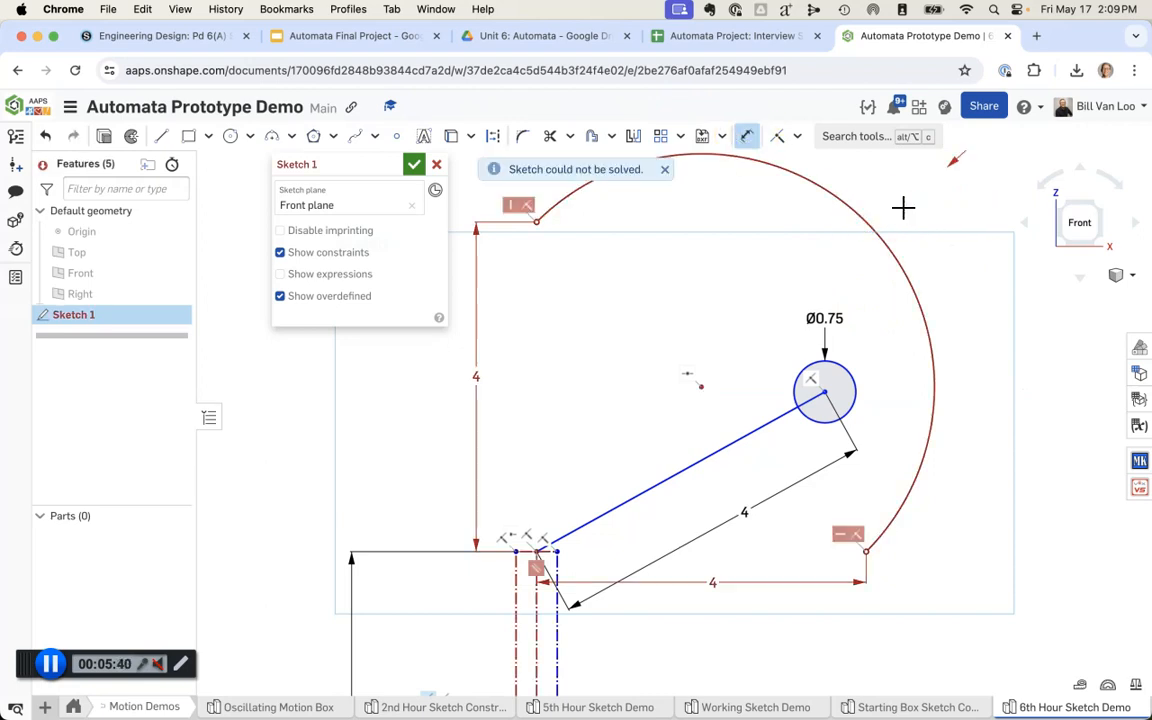
{"action": "scroll", "coordinate": [970, 313], "scroll_direction": "down", "scroll_amount": 2}
{"action": "middle_click_drag", "start_coordinate": [970, 311], "coordinate": [929, 363]}
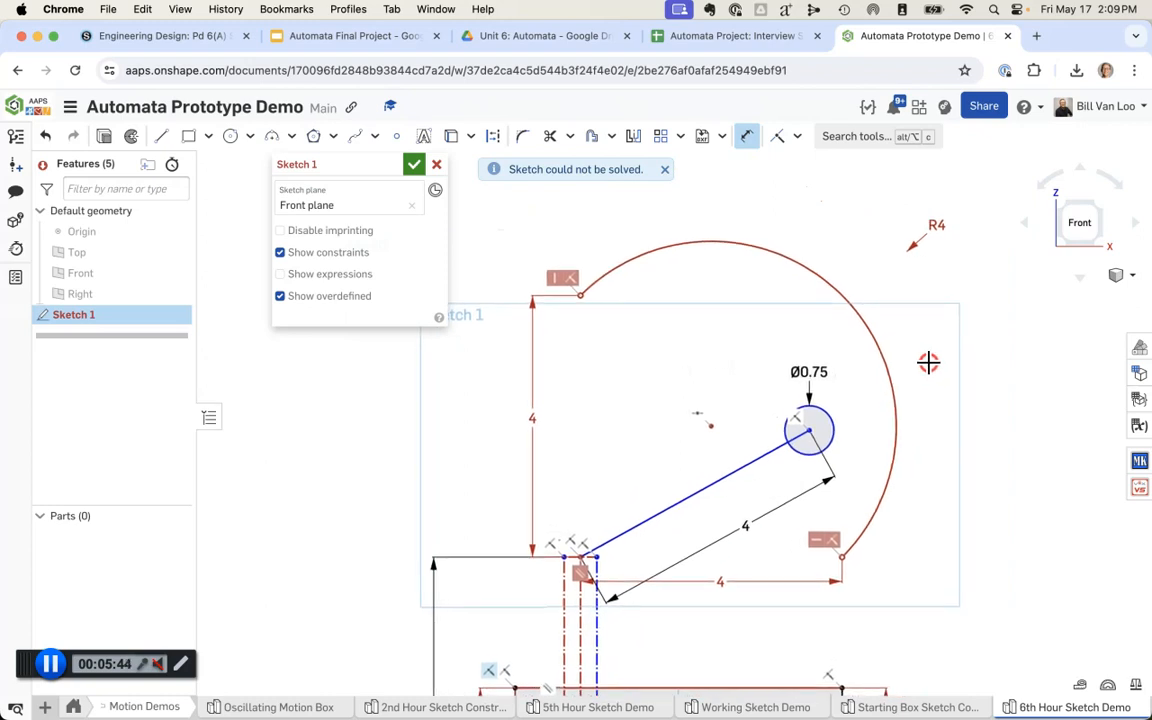
{"action": "key", "text": "Escape"}
Step: Delete the arc's 4 in radius dimension and the arc between the two points
{"action": "left_click", "coordinate": [870, 335]}
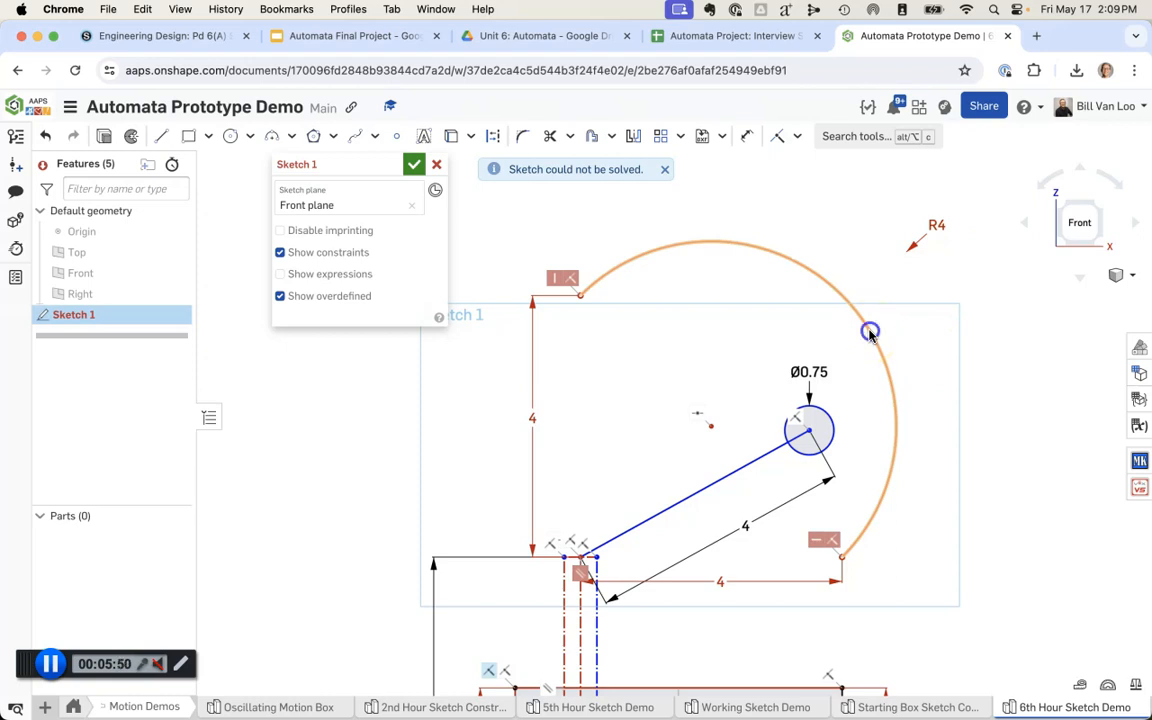
{"action": "left_click", "coordinate": [935, 226]}
{"action": "key", "text": "Delete"}
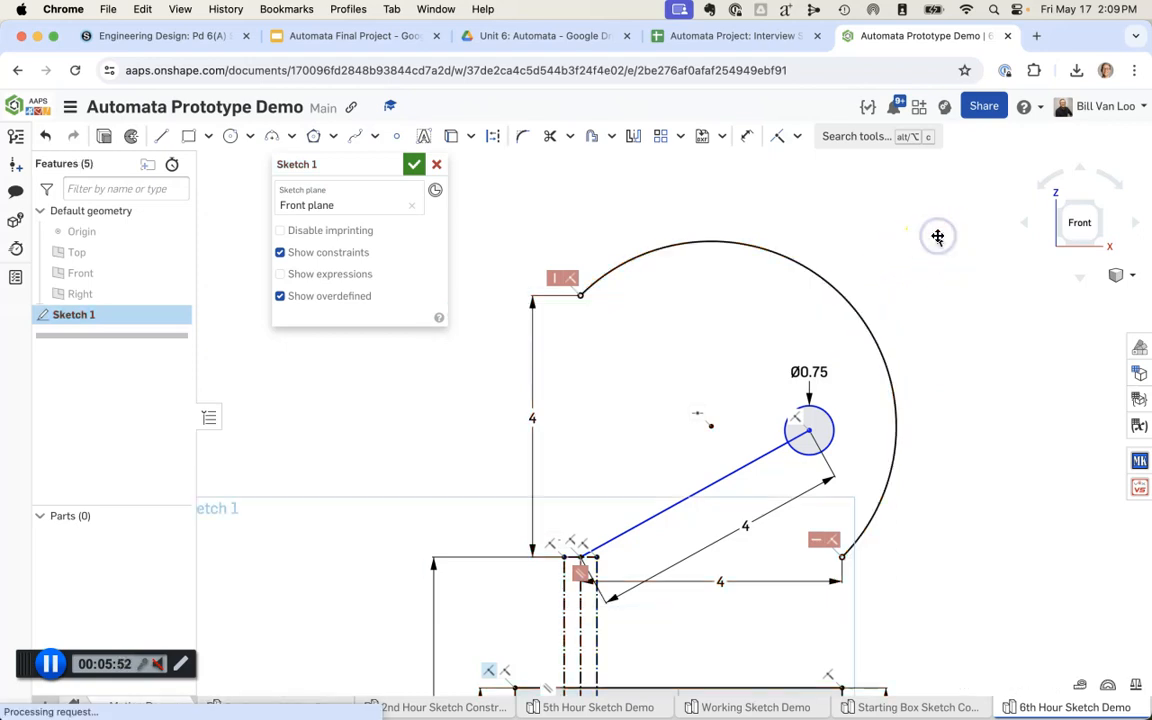
{"action": "left_click", "coordinate": [862, 322]}
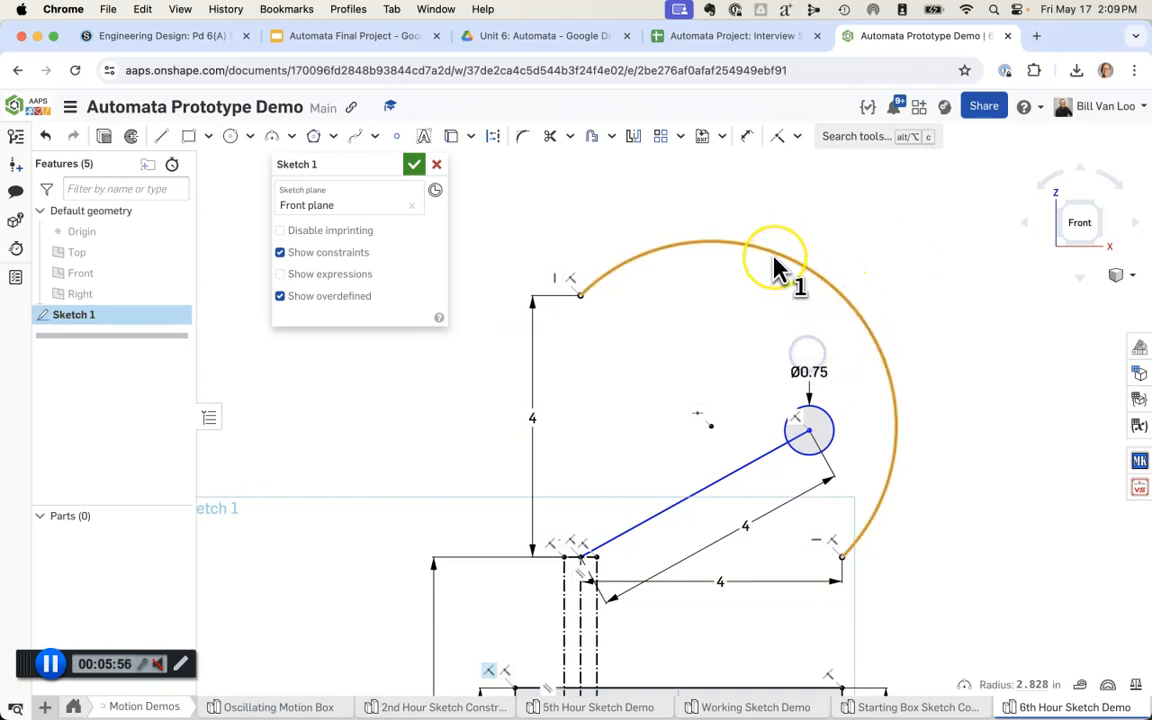
{"action": "key", "text": "Delete"}
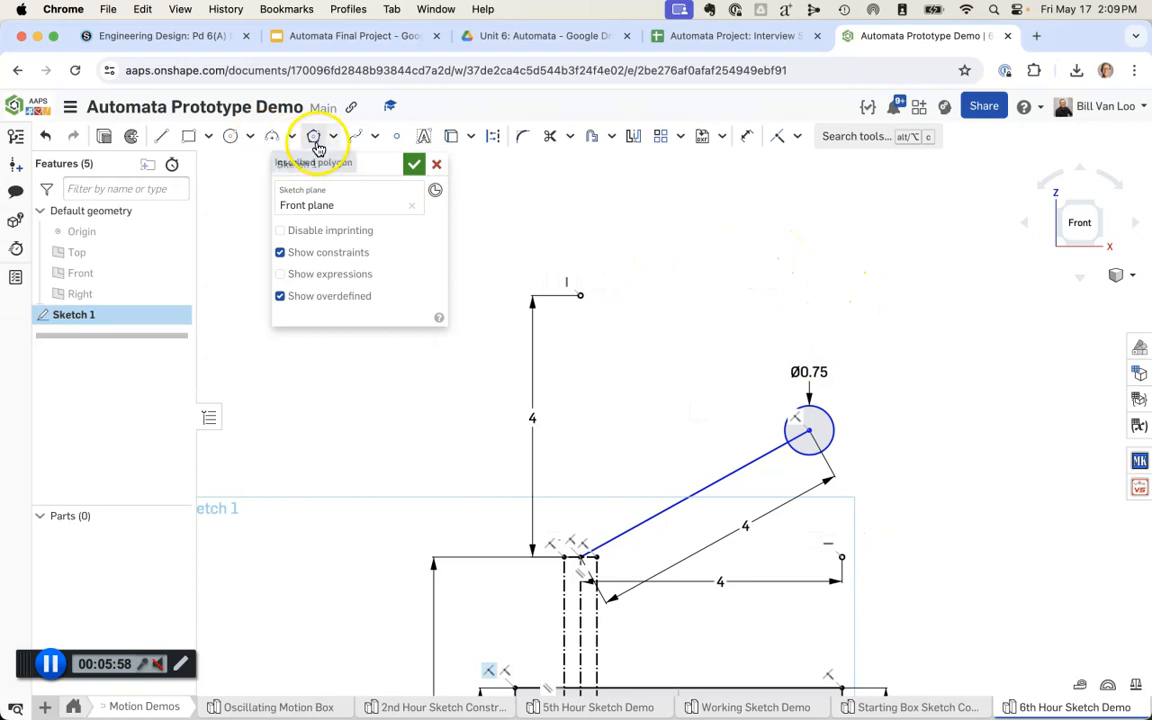
Step: Draw a three-point arc with a 4 in radius between the two points and swing the circle to its upper end
{"action": "left_click", "coordinate": [271, 136]}
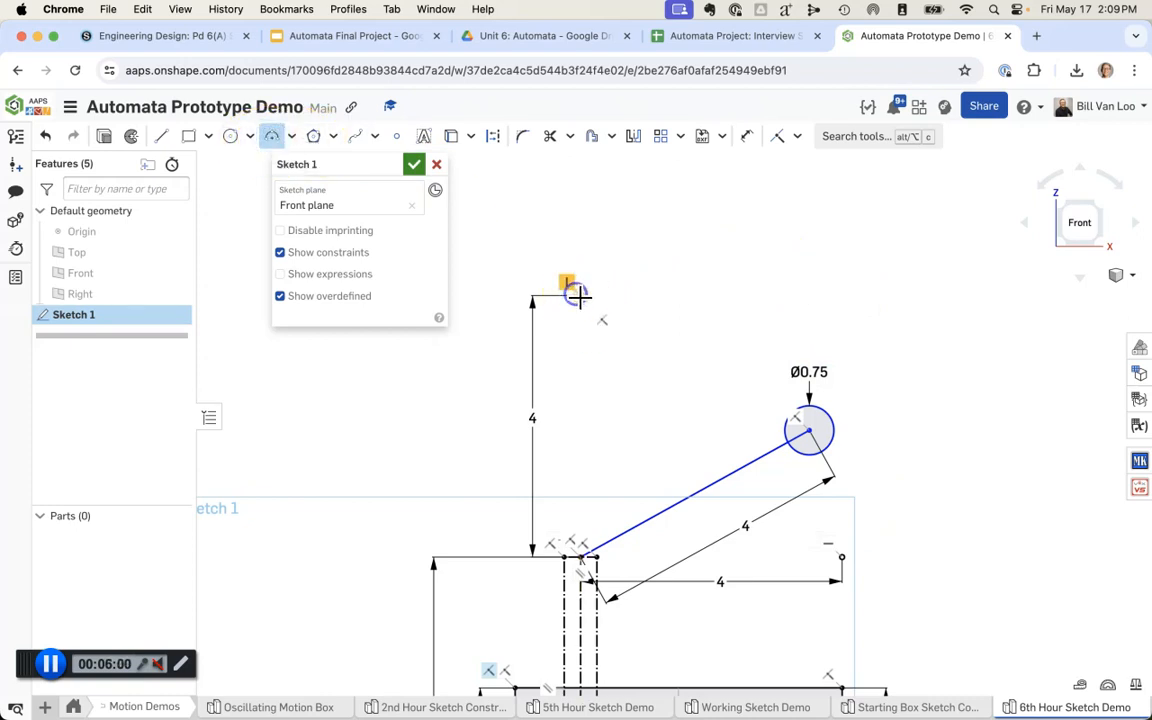
{"action": "left_click", "coordinate": [842, 557]}
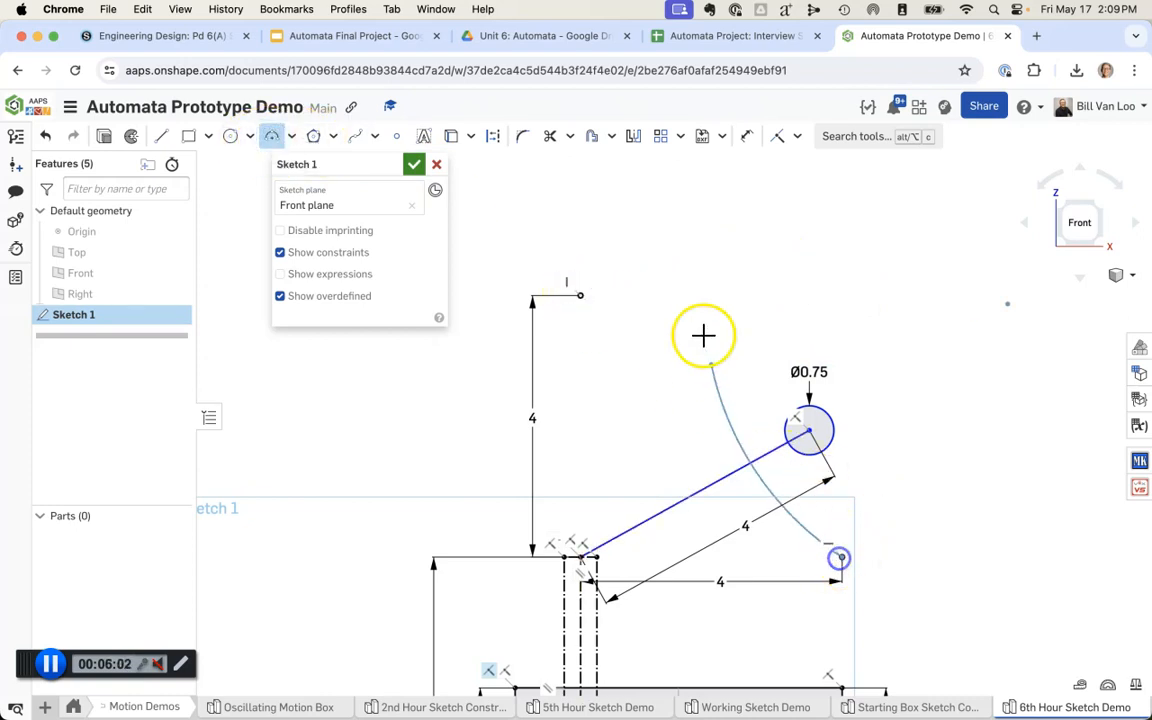
{"action": "left_click", "coordinate": [581, 296]}
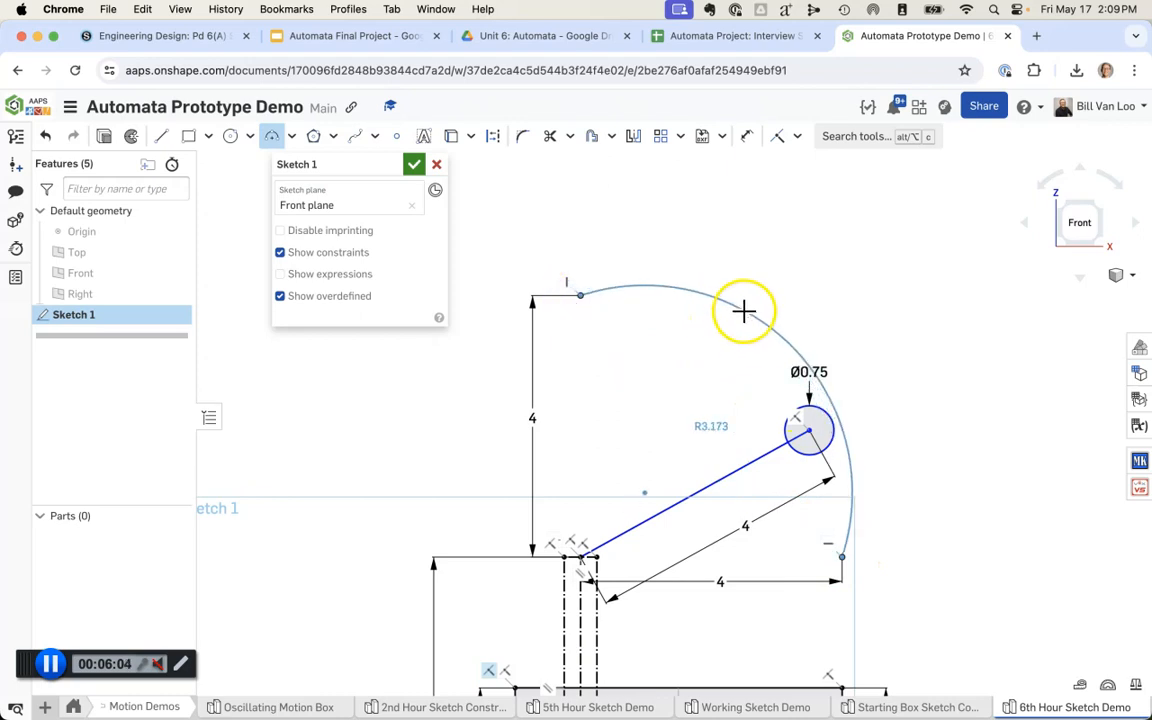
{"action": "type", "text": "5"}
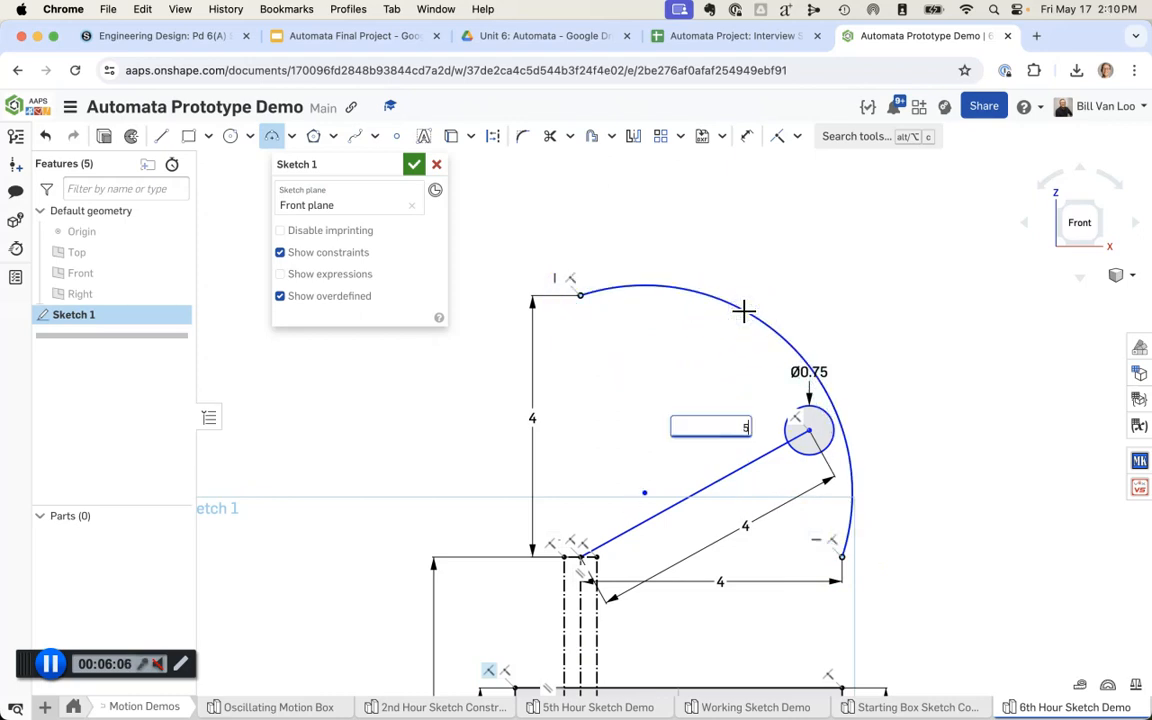
{"action": "type", "text": "4"}
{"action": "key", "text": "Return"}
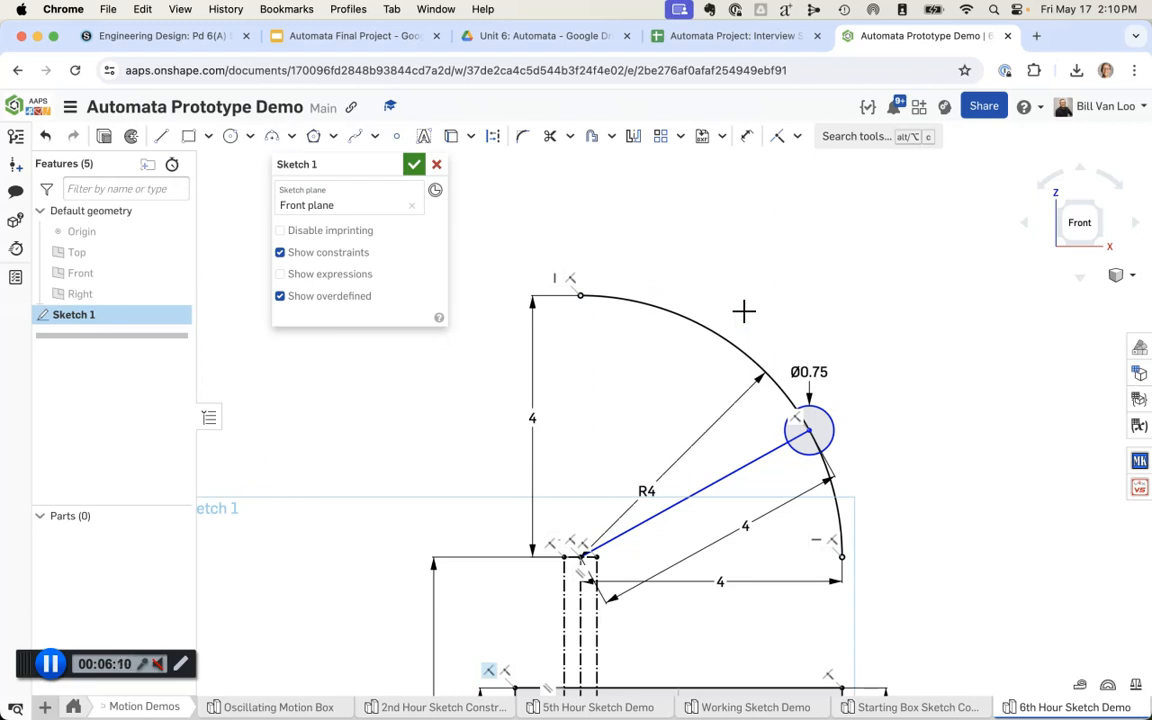
{"action": "left_click_drag", "start_coordinate": [820, 415], "coordinate": [577, 295]}
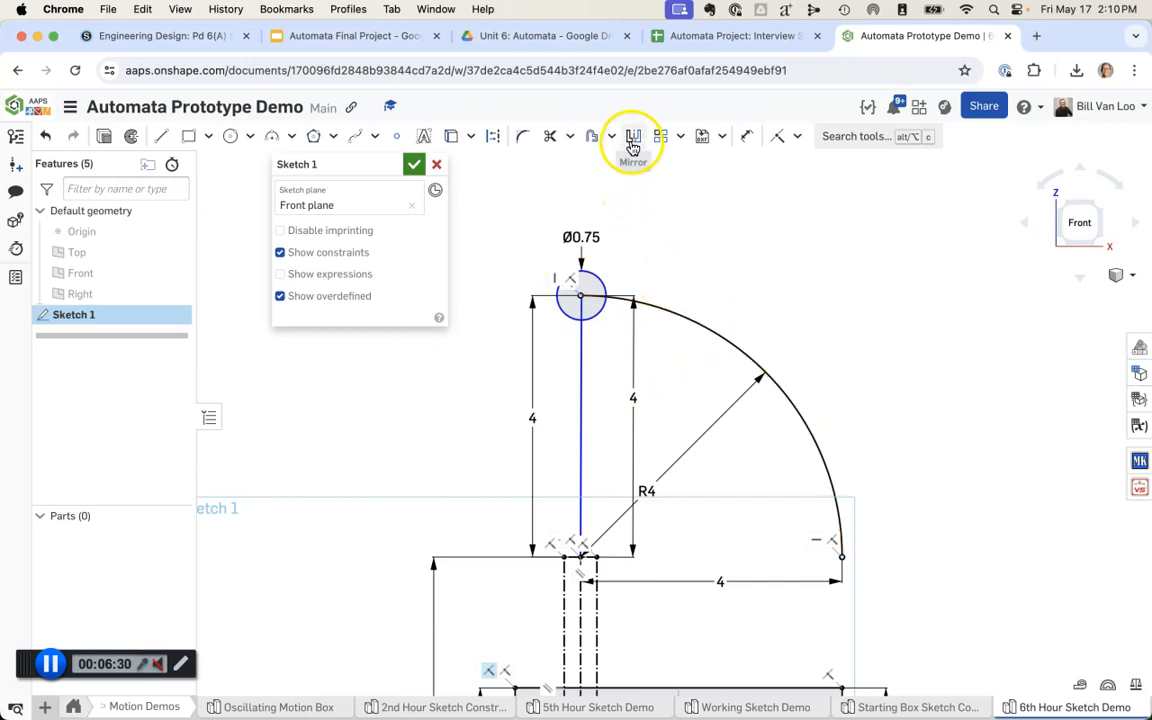
Step: Offset the 4 in radius arc outward by 0.5 in
{"action": "left_click", "coordinate": [591, 136]}
{"action": "left_click", "coordinate": [799, 336]}
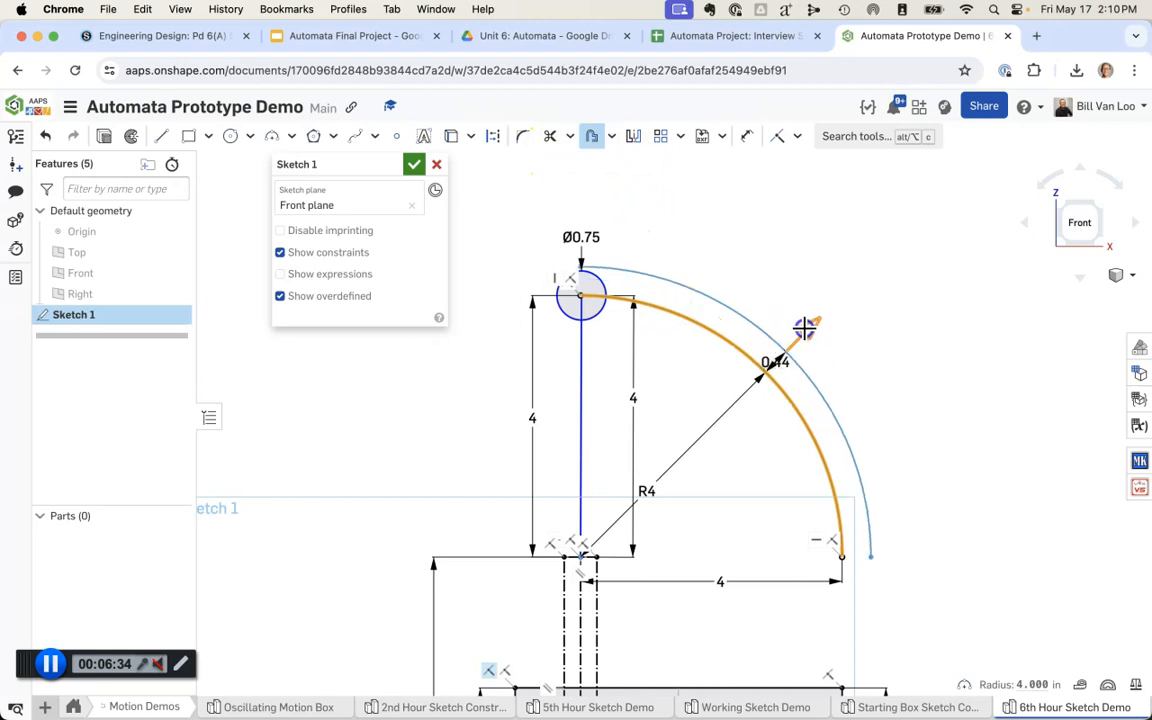
{"action": "left_click", "coordinate": [804, 328]}
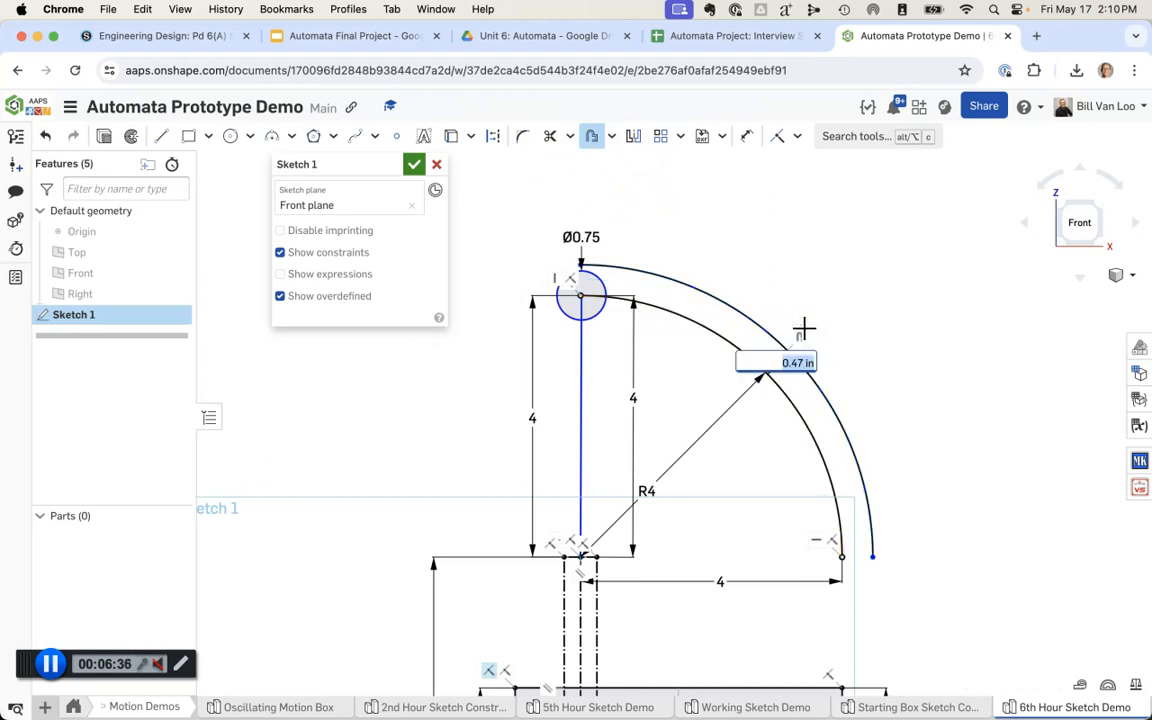
{"action": "type", "text": "0.5"}
{"action": "key", "text": "Return"}
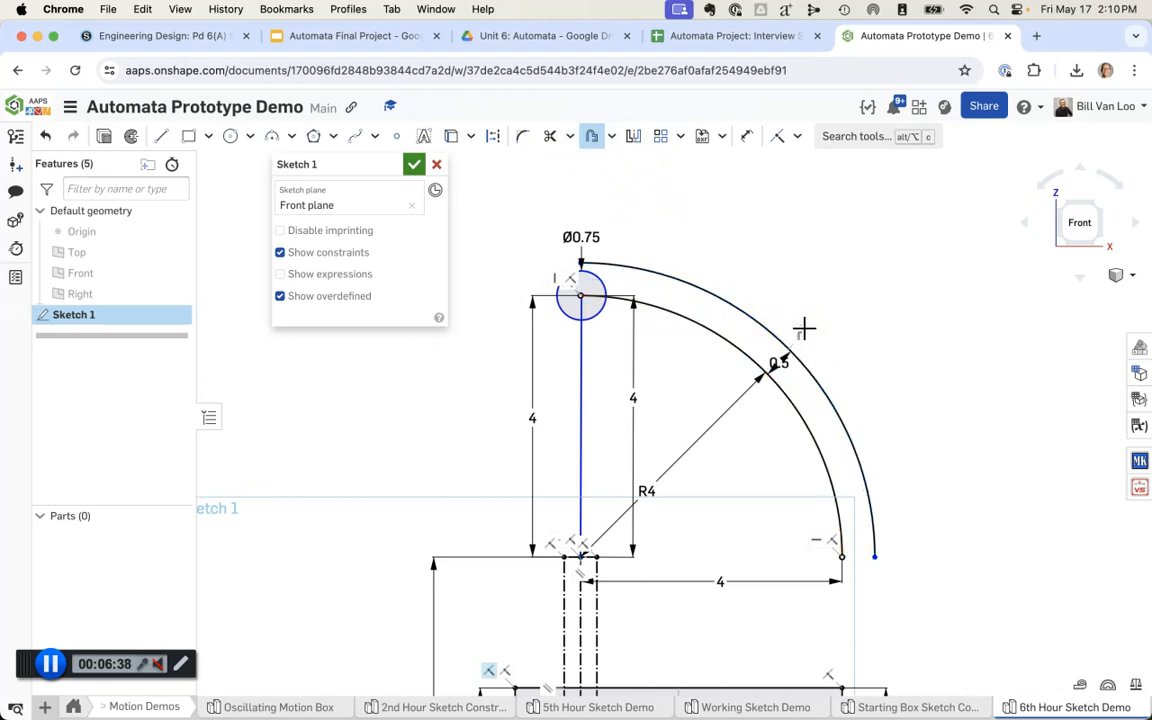
Step: Offset the 4 in radius arc inward by 0.5 in
{"action": "left_click", "coordinate": [725, 334]}
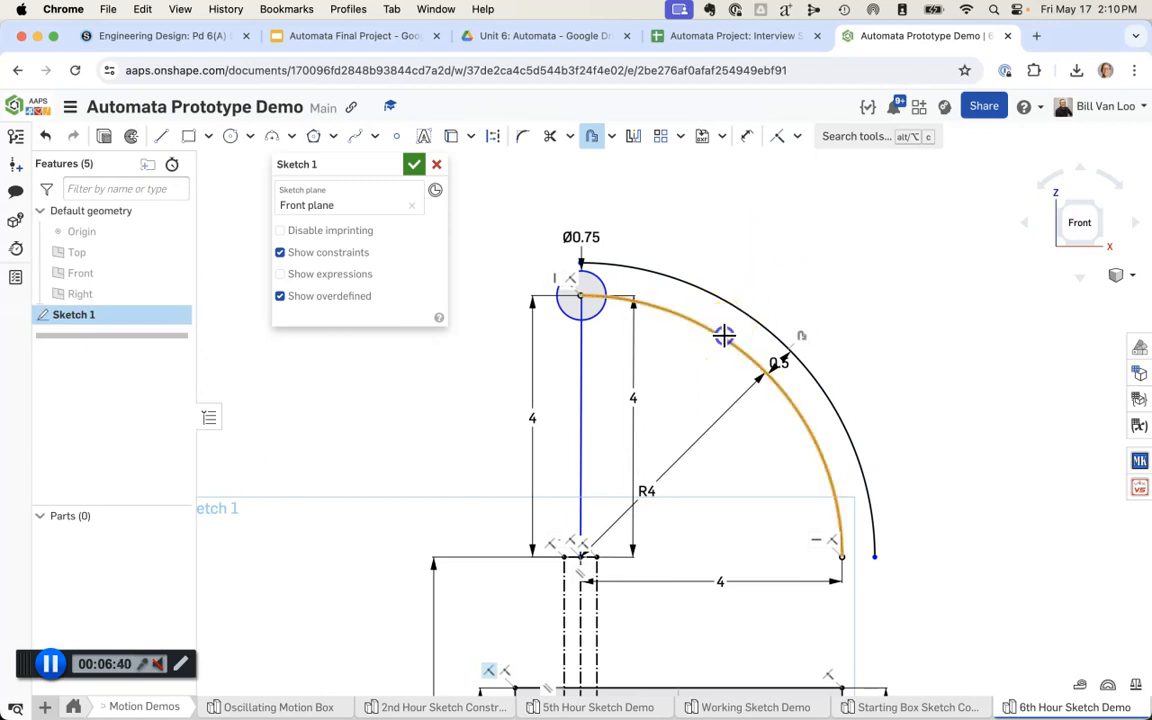
{"action": "left_click", "coordinate": [804, 348]}
{"action": "left_click_drag", "start_coordinate": [797, 344], "coordinate": [720, 399]}
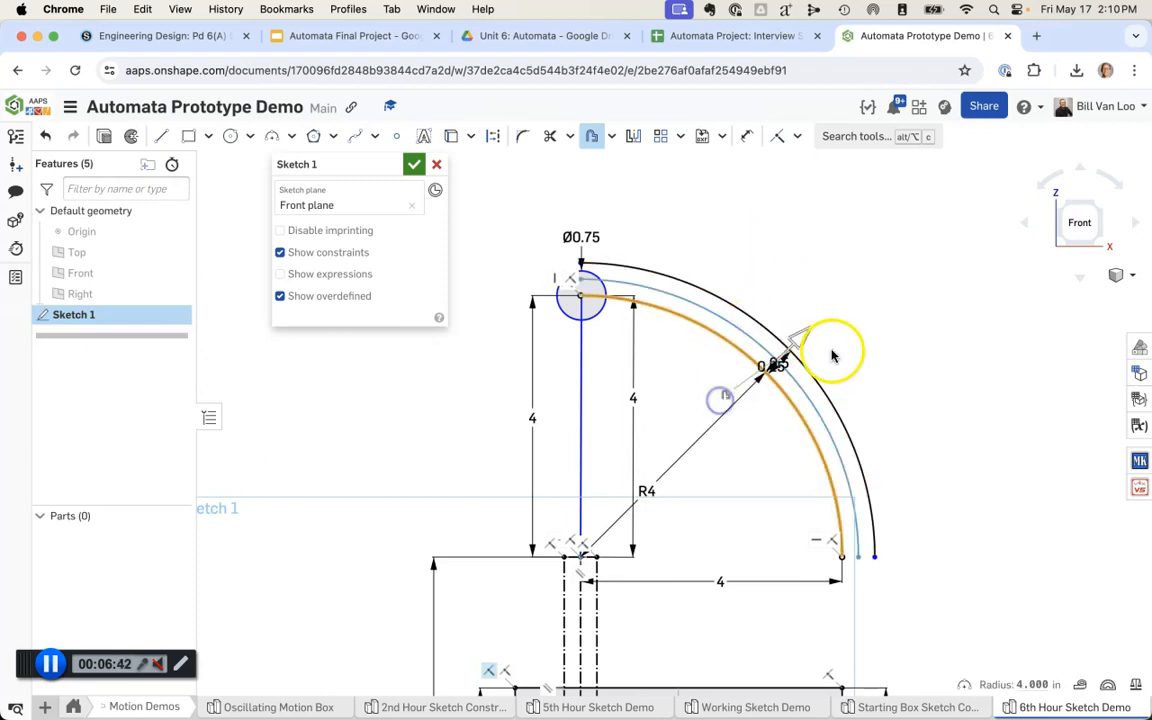
{"action": "key", "text": "Escape"}
{"action": "left_click", "coordinate": [592, 136]}
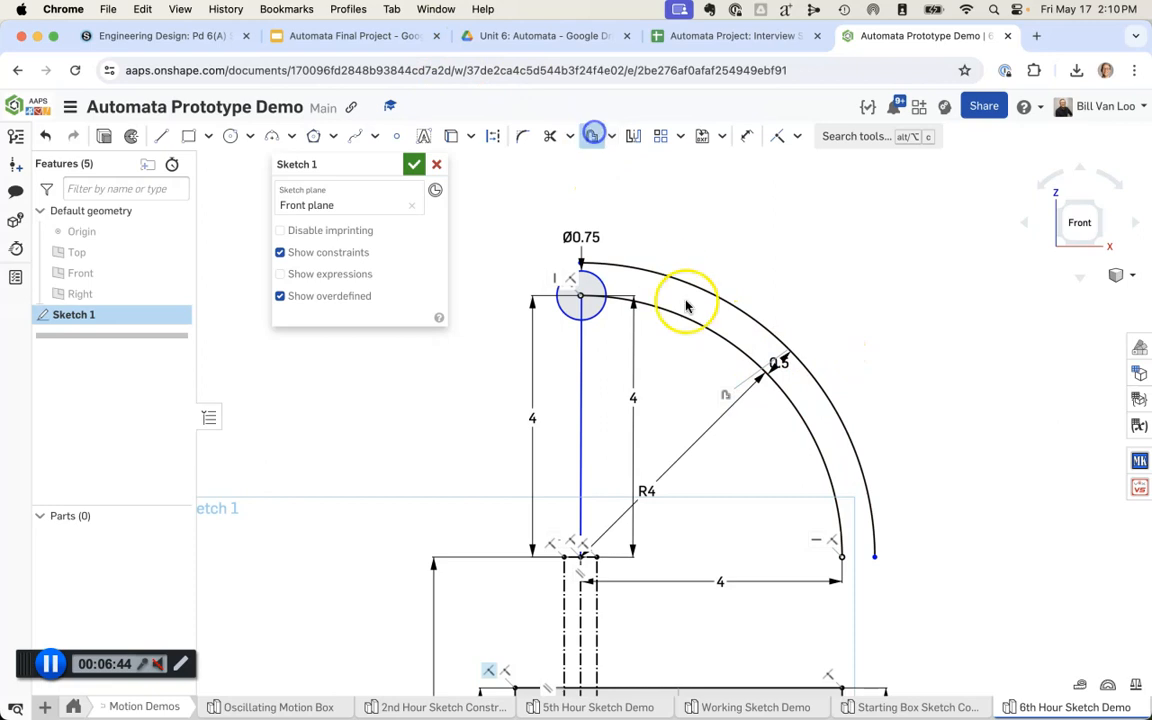
{"action": "left_click", "coordinate": [692, 325]}
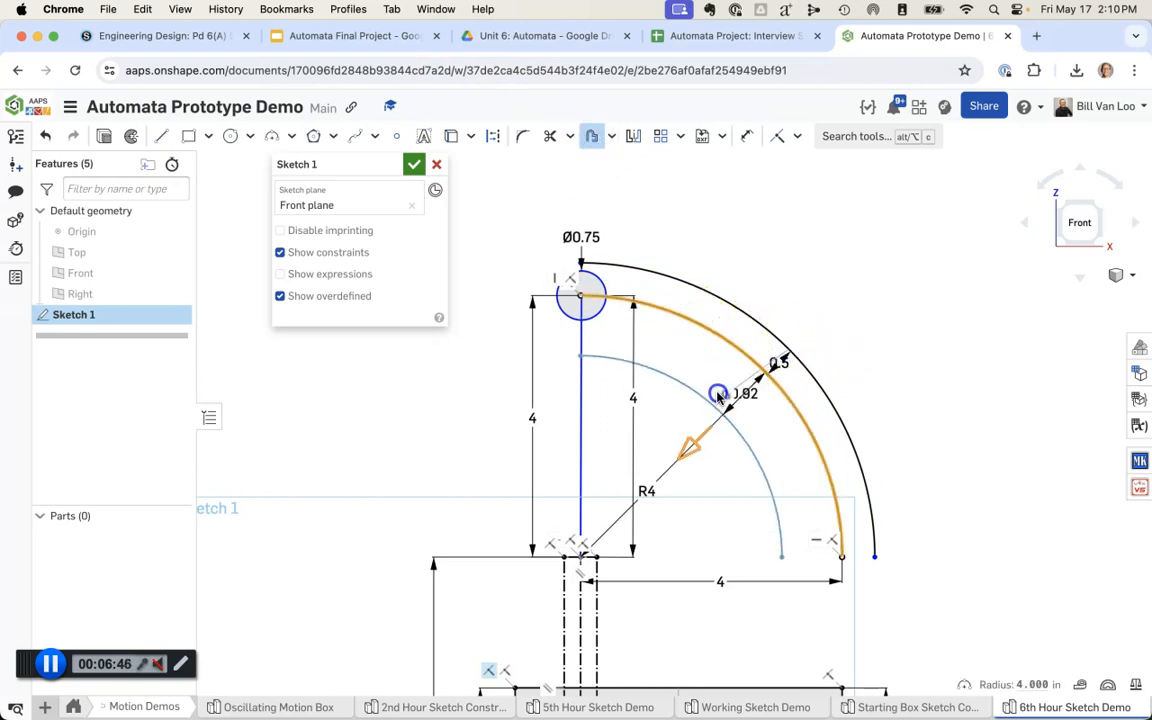
{"action": "left_click", "coordinate": [716, 383]}
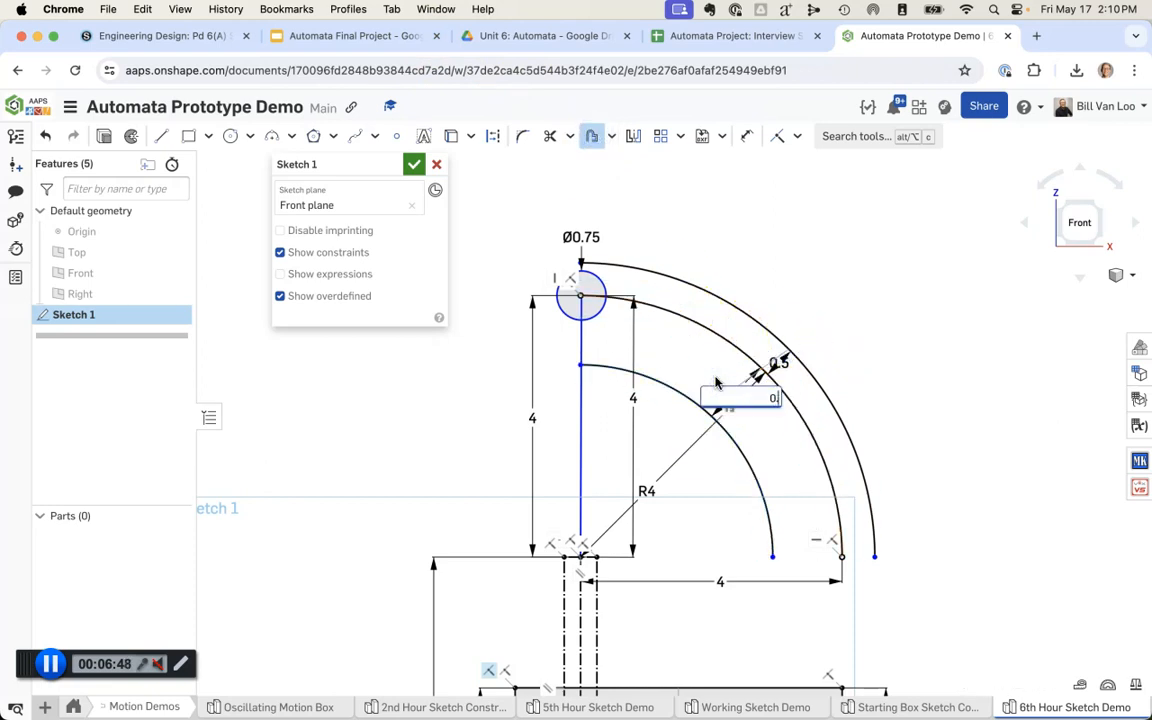
{"action": "key", "text": "Return"}
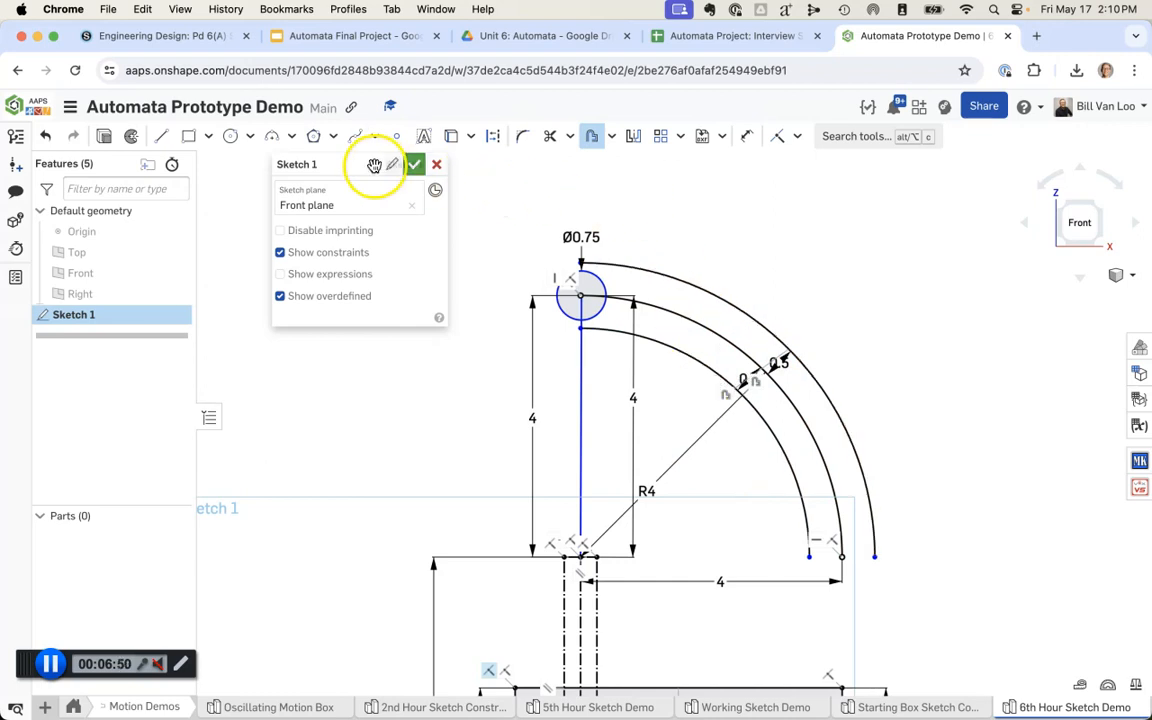
Step: Close both ends of the curved slot with outward-bulging three-point arcs, giving the upper cap a 0.5 in radius
{"action": "left_click", "coordinate": [272, 136]}
{"action": "left_click", "coordinate": [586, 262]}
{"action": "left_click", "coordinate": [576, 331]}
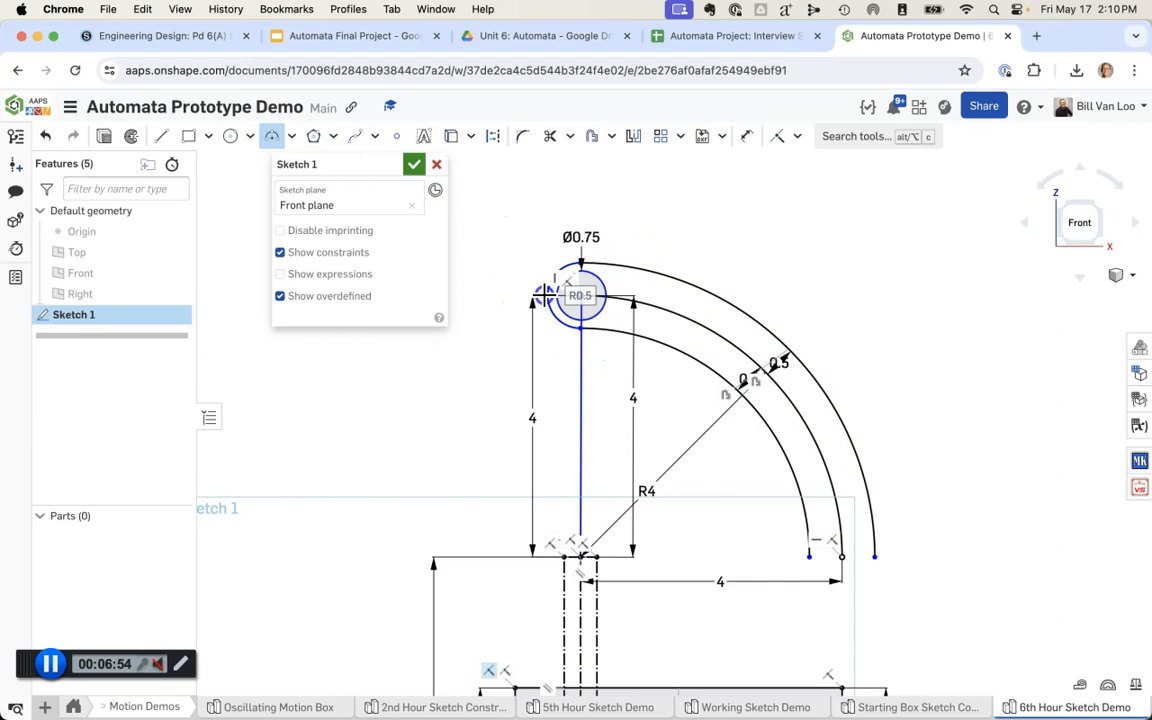
{"action": "left_click", "coordinate": [809, 558]}
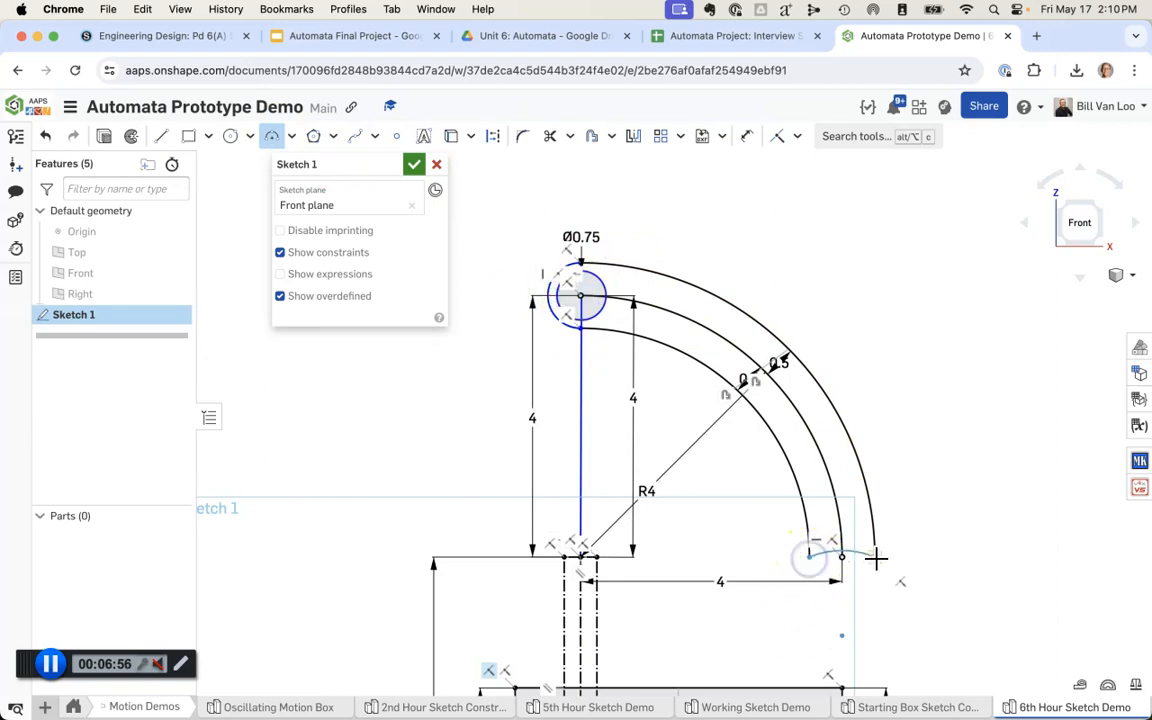
{"action": "left_click", "coordinate": [849, 578]}
{"action": "key", "text": "Escape"}
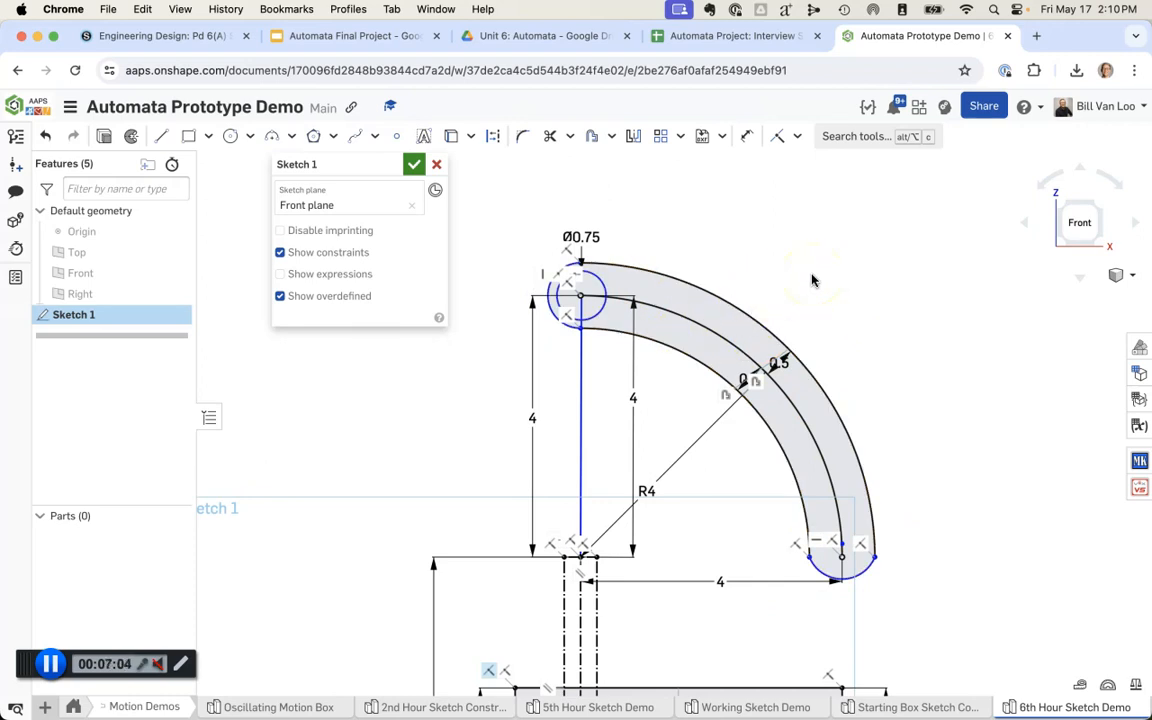
Step: Swing the circle back and forth along the curved slot, leaving it a short way from the slot's upper end
{"action": "mouse_move", "coordinate": [836, 250]}
{"action": "right_mouse_down"}
{"action": "mouse_move", "coordinate": [823, 255]}
{"action": "mouse_move", "coordinate": [827, 271]}
{"action": "right_mouse_up"}
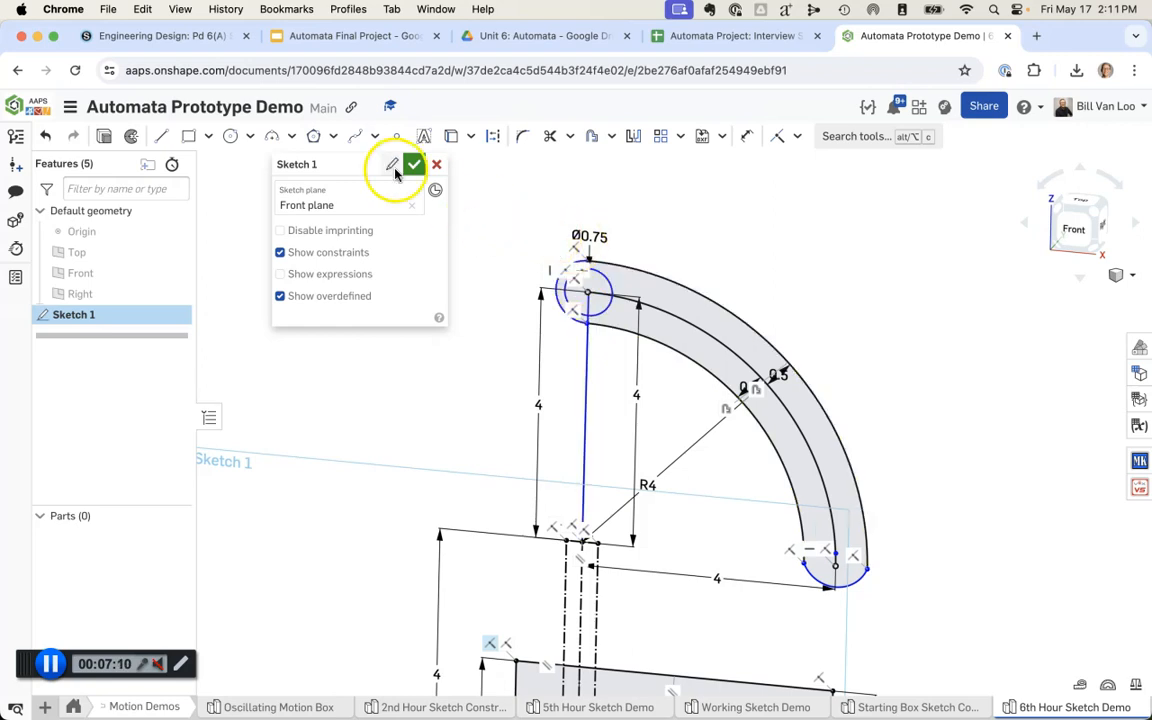
{"action": "left_click_drag", "start_coordinate": [601, 278], "coordinate": [789, 364]}
{"action": "mouse_move", "coordinate": [733, 326]}
{"action": "left_mouse_down"}
{"action": "mouse_move", "coordinate": [641, 279]}
{"action": "mouse_move", "coordinate": [745, 332]}
{"action": "mouse_move", "coordinate": [818, 466]}
{"action": "mouse_move", "coordinate": [845, 550]}
{"action": "mouse_move", "coordinate": [818, 466]}
{"action": "mouse_move", "coordinate": [694, 329]}
{"action": "mouse_move", "coordinate": [621, 310]}
{"action": "mouse_move", "coordinate": [825, 470]}
{"action": "mouse_move", "coordinate": [828, 494]}
{"action": "mouse_move", "coordinate": [771, 391]}
{"action": "mouse_move", "coordinate": [597, 291]}
{"action": "mouse_move", "coordinate": [748, 374]}
{"action": "mouse_move", "coordinate": [754, 362]}
{"action": "mouse_move", "coordinate": [649, 305]}
{"action": "left_mouse_up"}
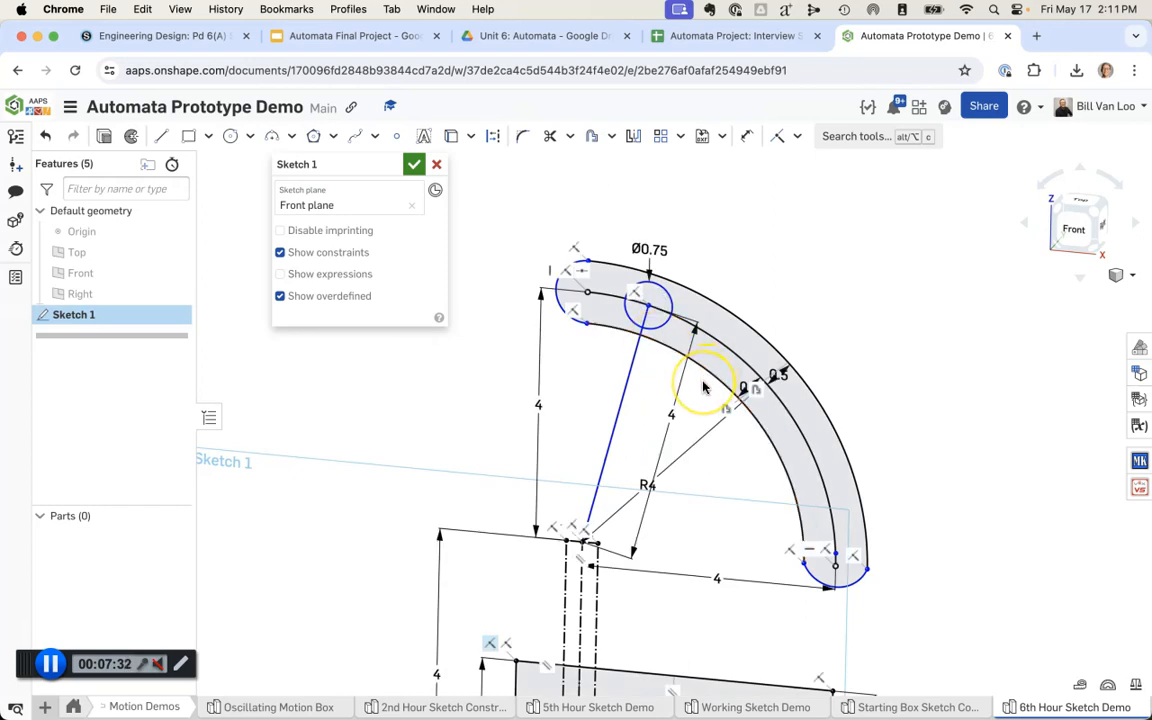